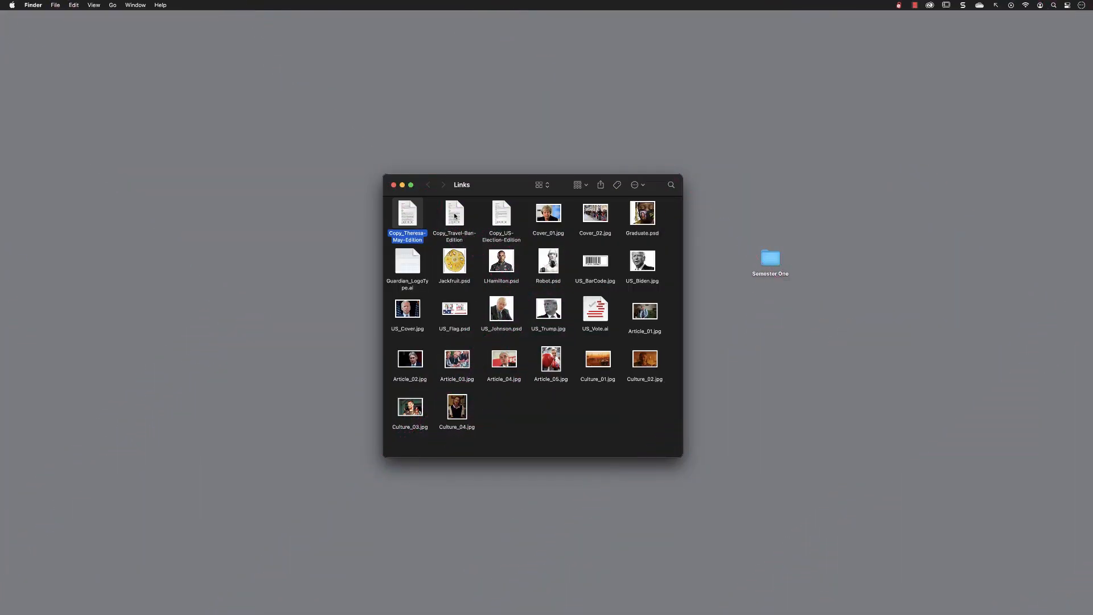
Step: Open the Copy_Travel-Ban-Edition document from the Links folder in Word and place its window beside the InDesign layout
double_click(455, 215)
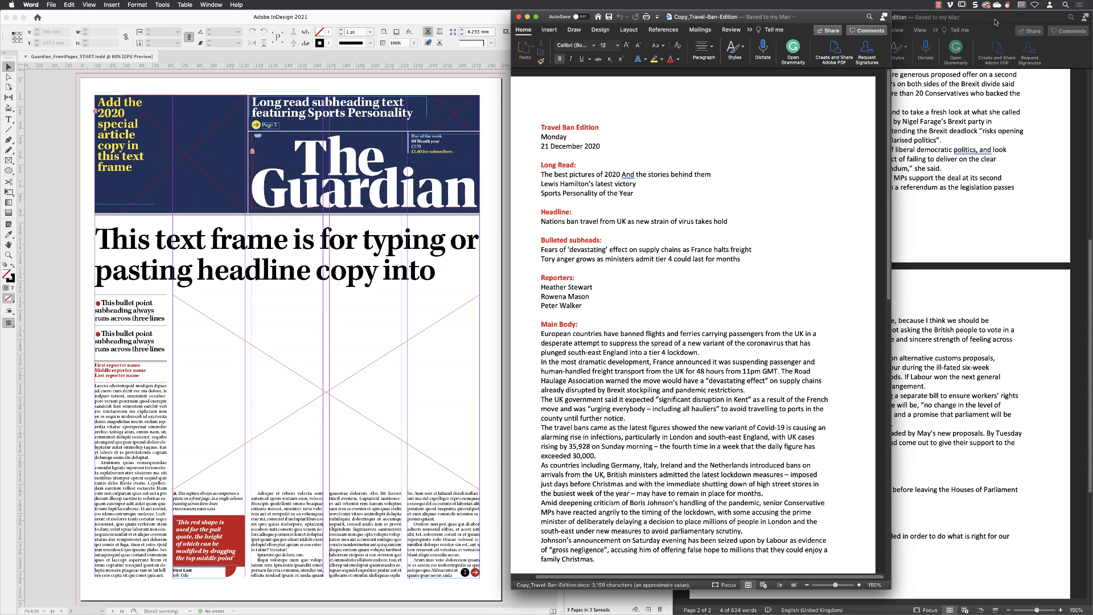
left_click(996, 21)
scroll(750, 106, "up", 5)
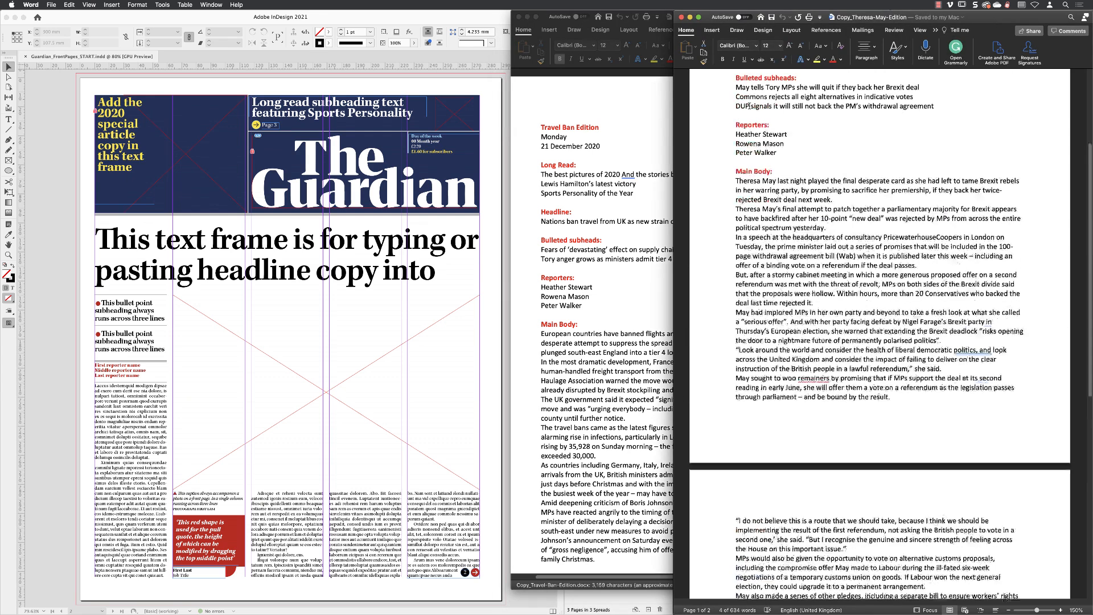
scroll(749, 106, "up", 5)
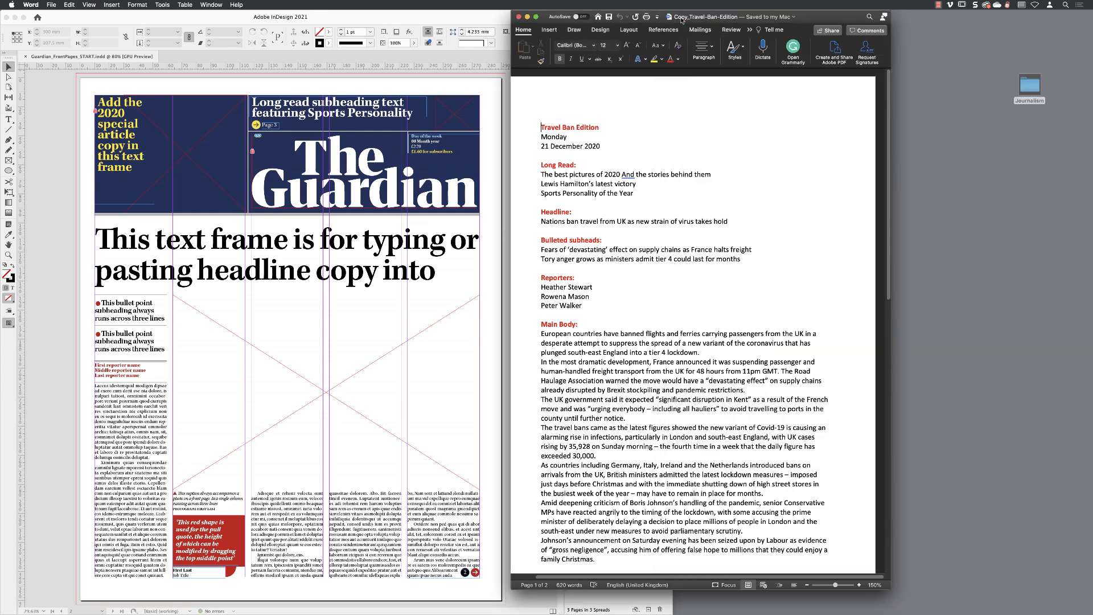
left_click(682, 17)
left_click_drag(805, 12, 967, 9)
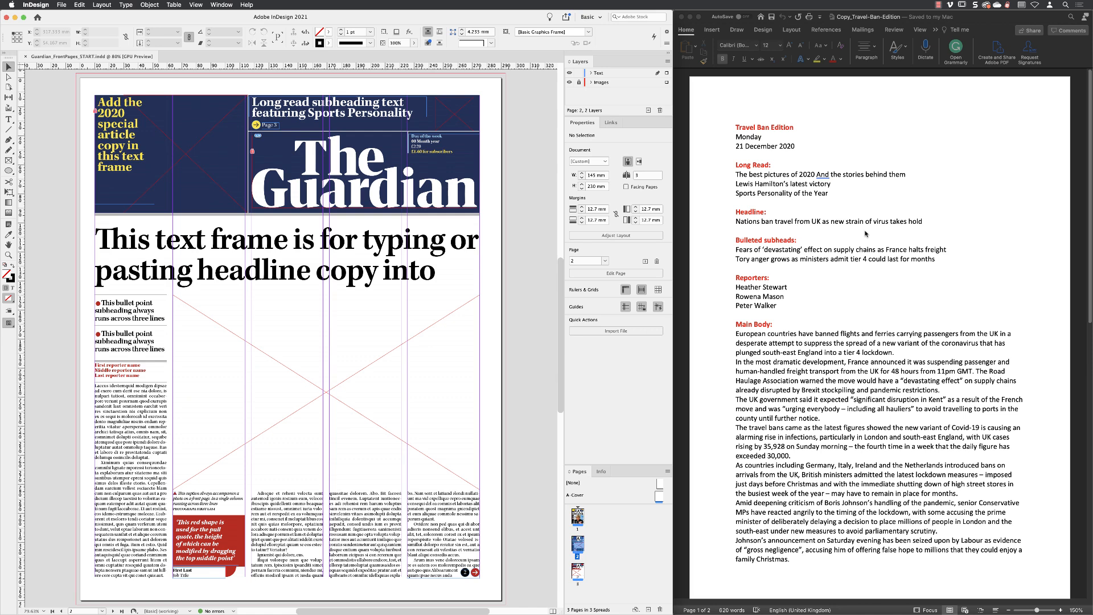
Step: Copy the Long Read line "The best pictures of 2020 And the stories behind them" from the Word document
double_click(756, 175)
left_click_drag(735, 174, 899, 175)
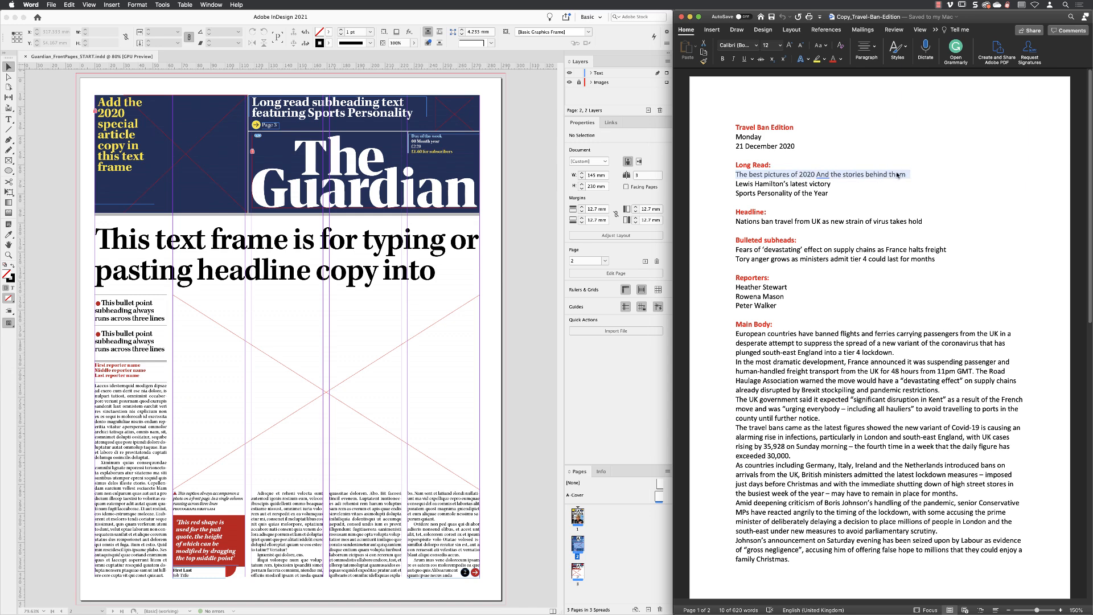
right_click(899, 174)
left_click(902, 183)
Step: In InDesign, replace all text in the yellow 2020 special article frame with the copied Long Read line
left_click(46, 106)
left_click(8, 255)
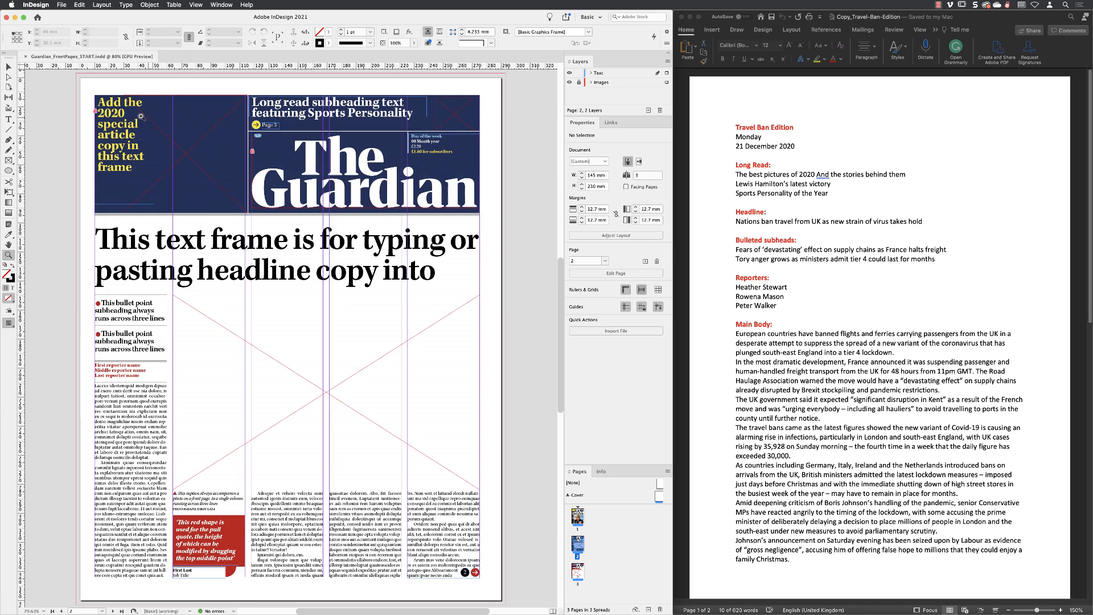
left_click(165, 171)
left_click(306, 389)
left_click_drag(383, 349, 280, 290)
left_click(9, 67)
double_click(186, 228)
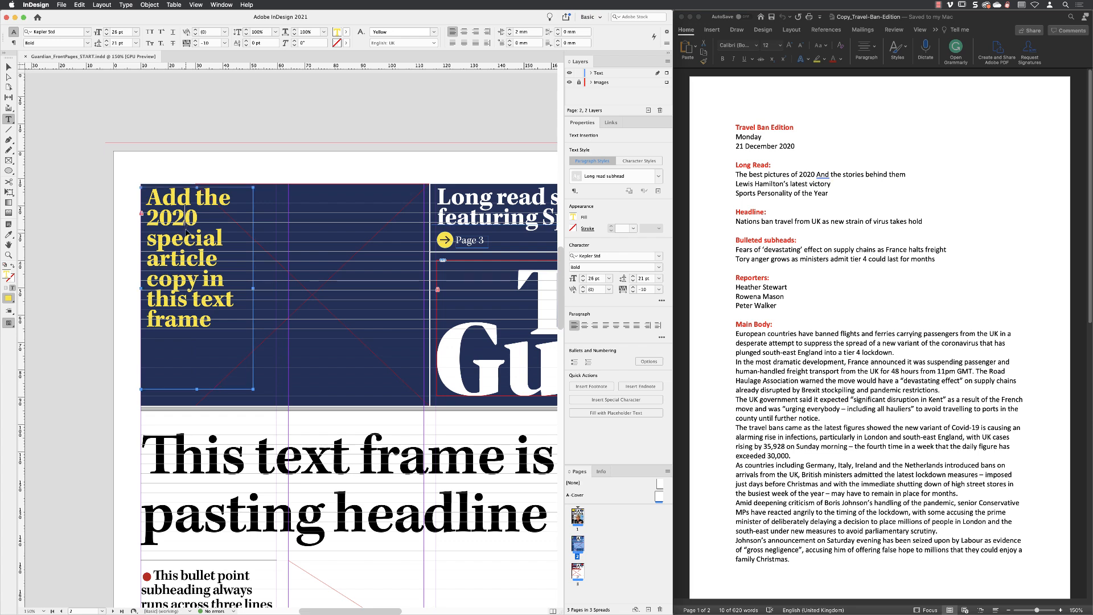
key("super+a")
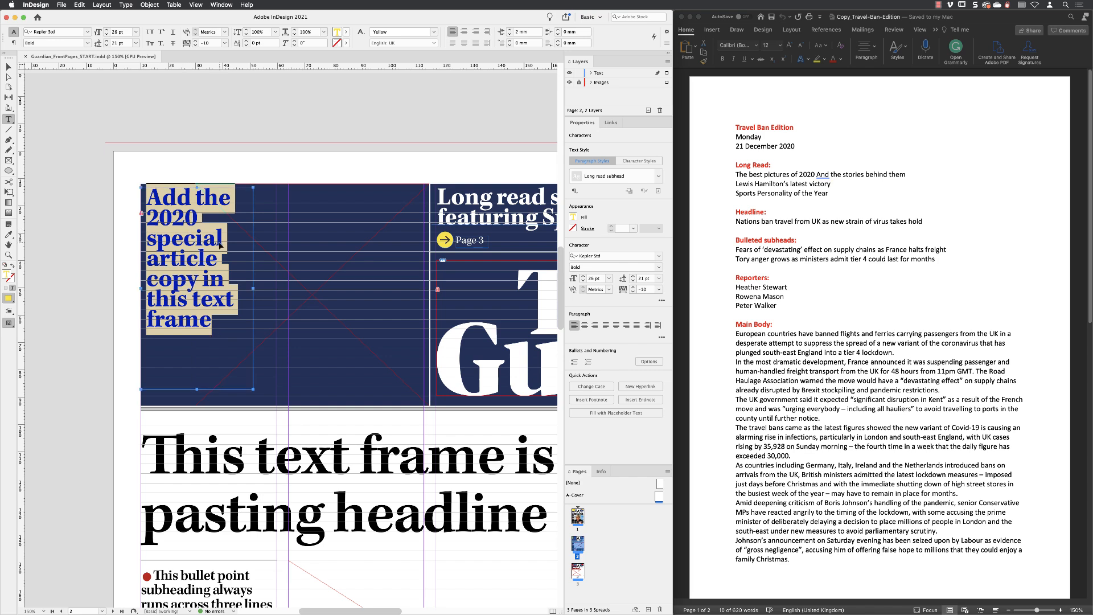
key("super+v")
Step: Set the fill colour of "And the stories behind them" to [Paper] in the masthead text frame
left_click_drag(204, 320, 142, 261)
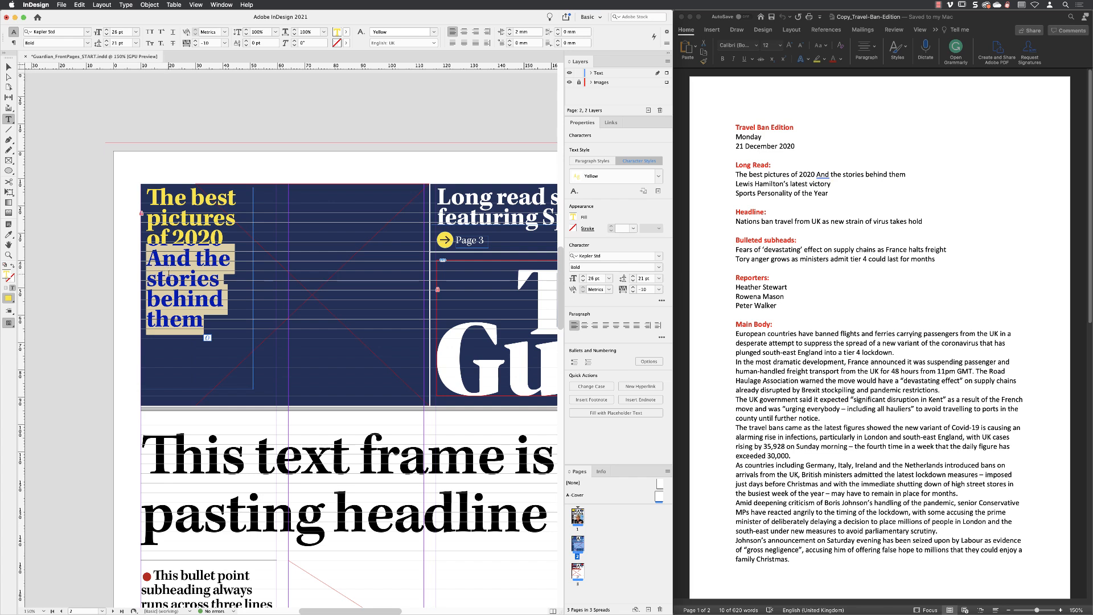
left_click(573, 217)
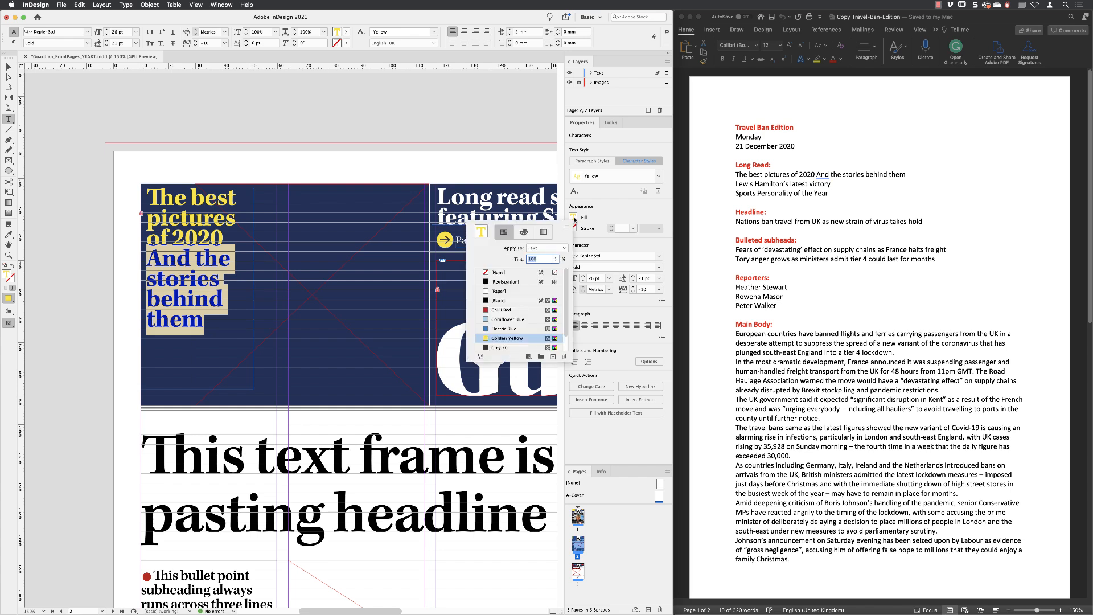
left_click(519, 292)
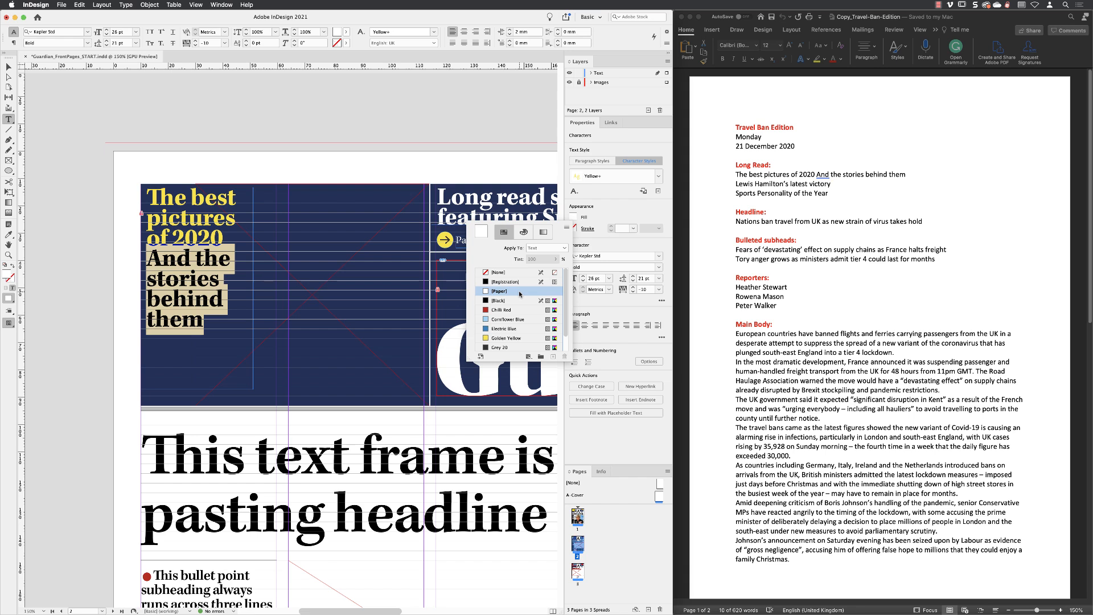
key("Escape")
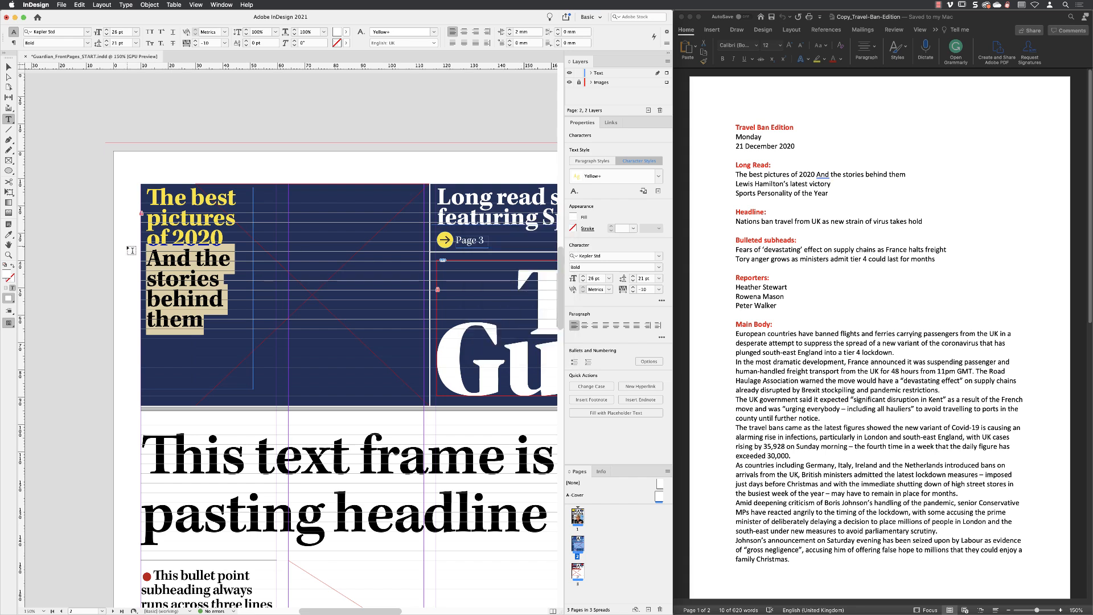
key("Escape")
left_click(76, 248)
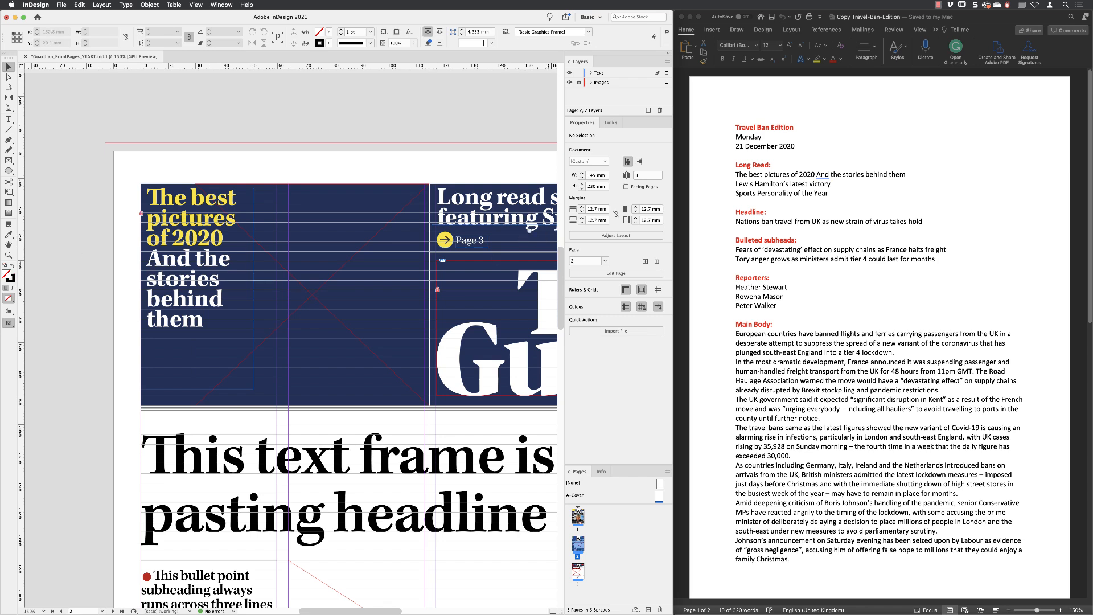
Step: Replace the long read subheading above the masthead with "Lewis Hamilton's latest victory" and "Sports Personality of the Year" copied from Word
left_click_drag(530, 231, 323, 284)
scroll(322, 283, "down", 2)
scroll(322, 283, "right", 4)
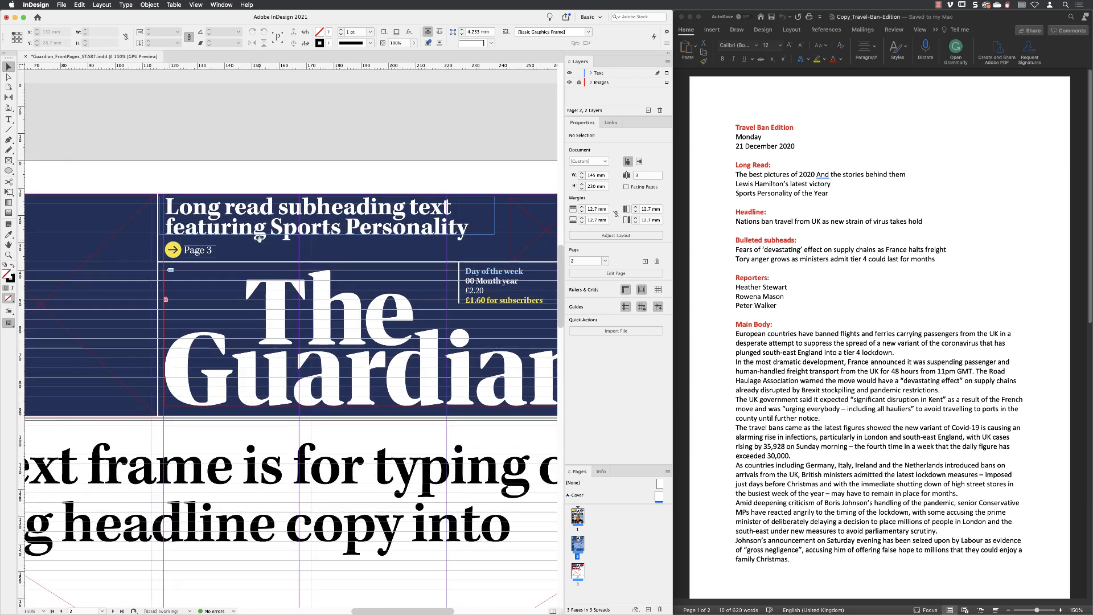
left_click(786, 249)
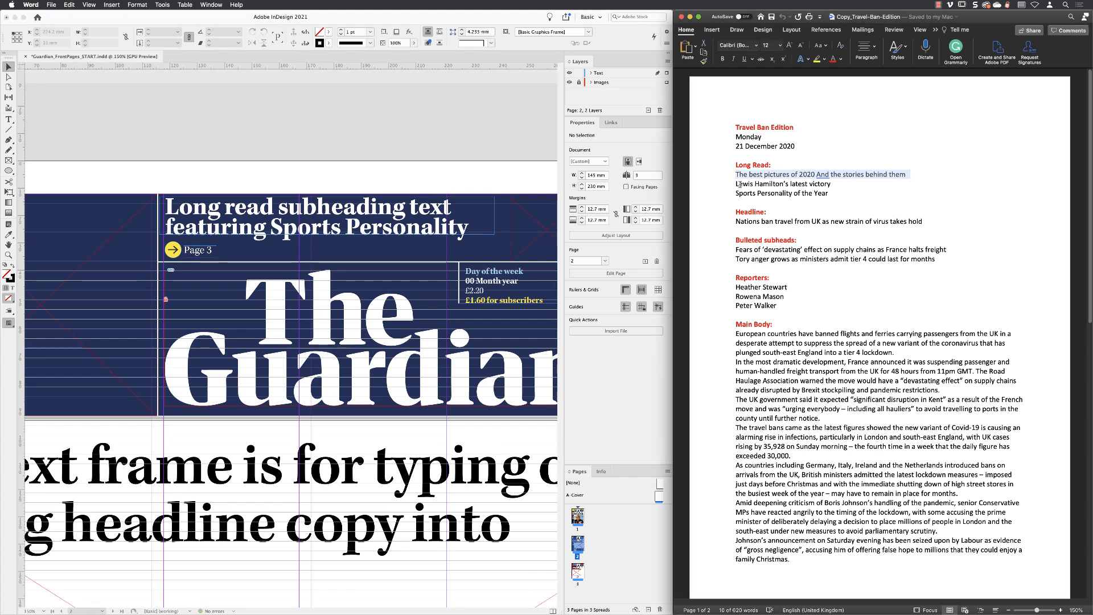
left_click_drag(734, 184, 817, 194)
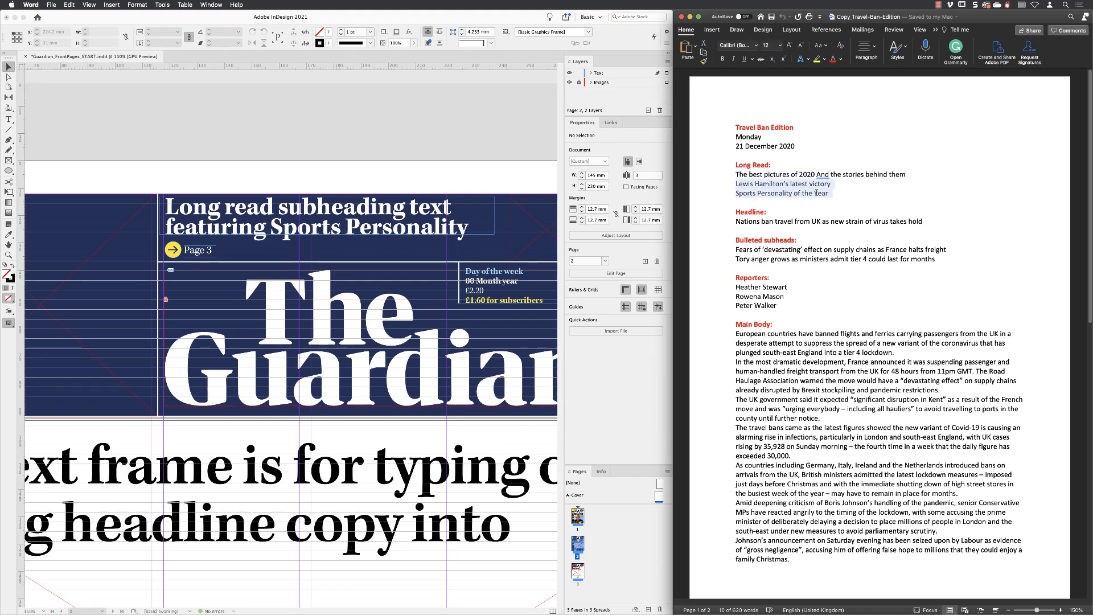
right_click(827, 195)
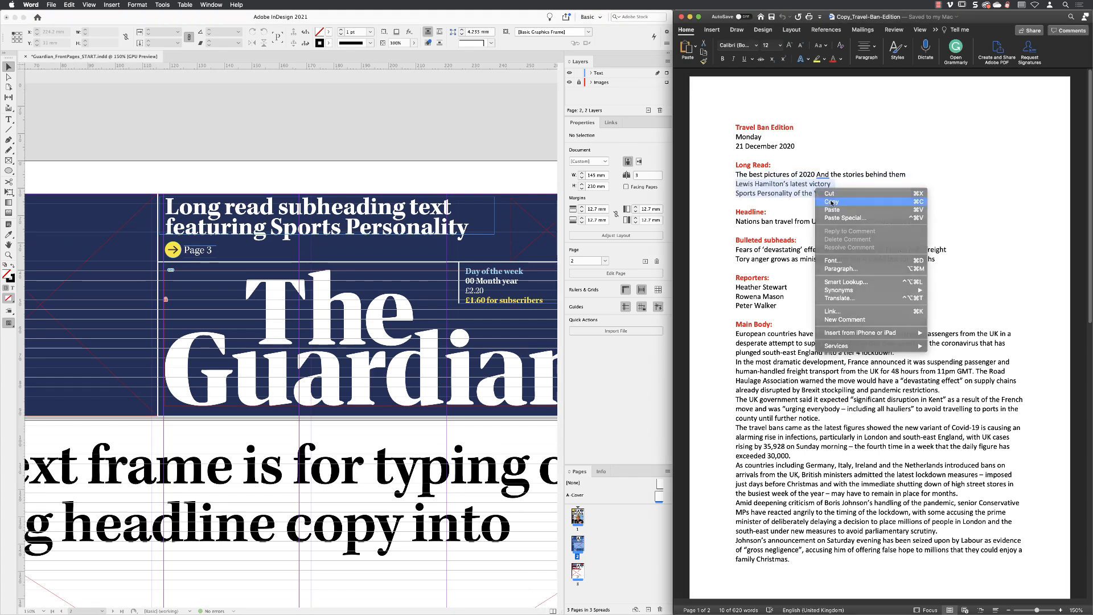
left_click(843, 201)
left_click(289, 238)
double_click(289, 238)
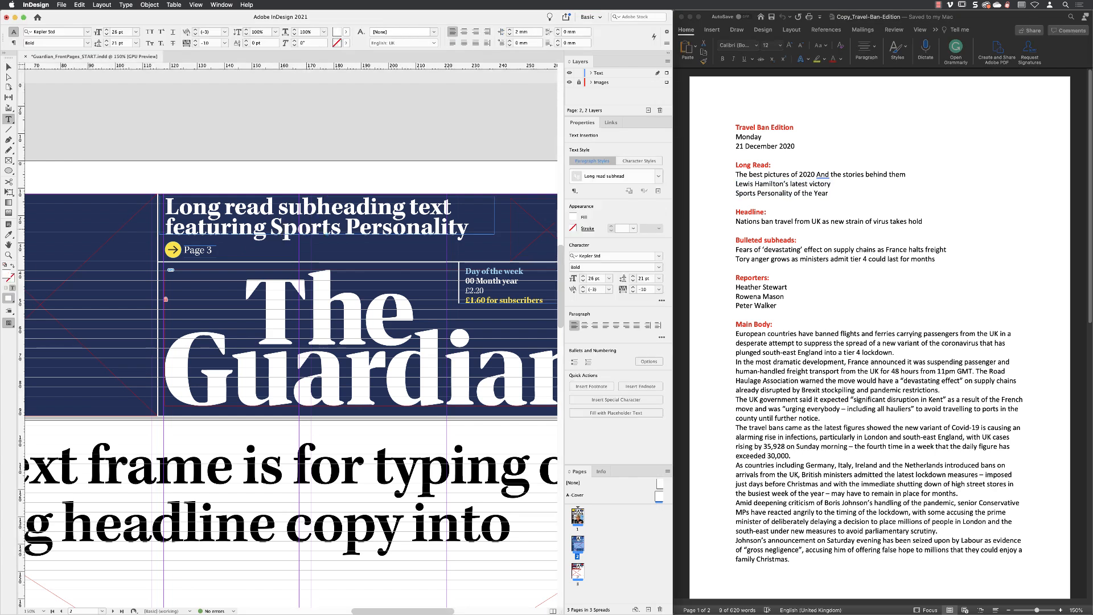
key("super+a")
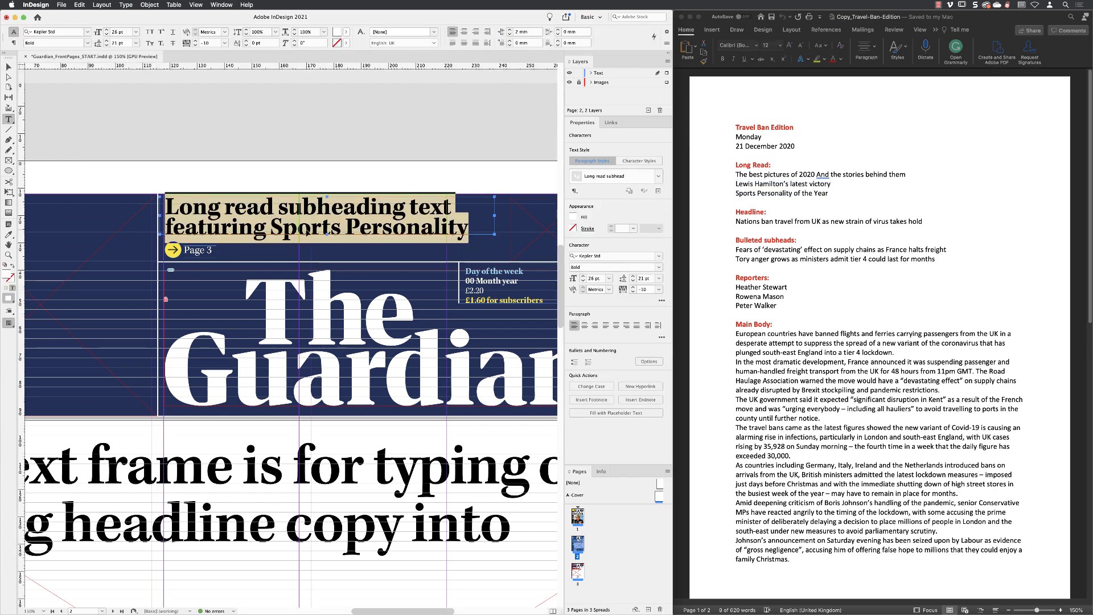
key("super+v")
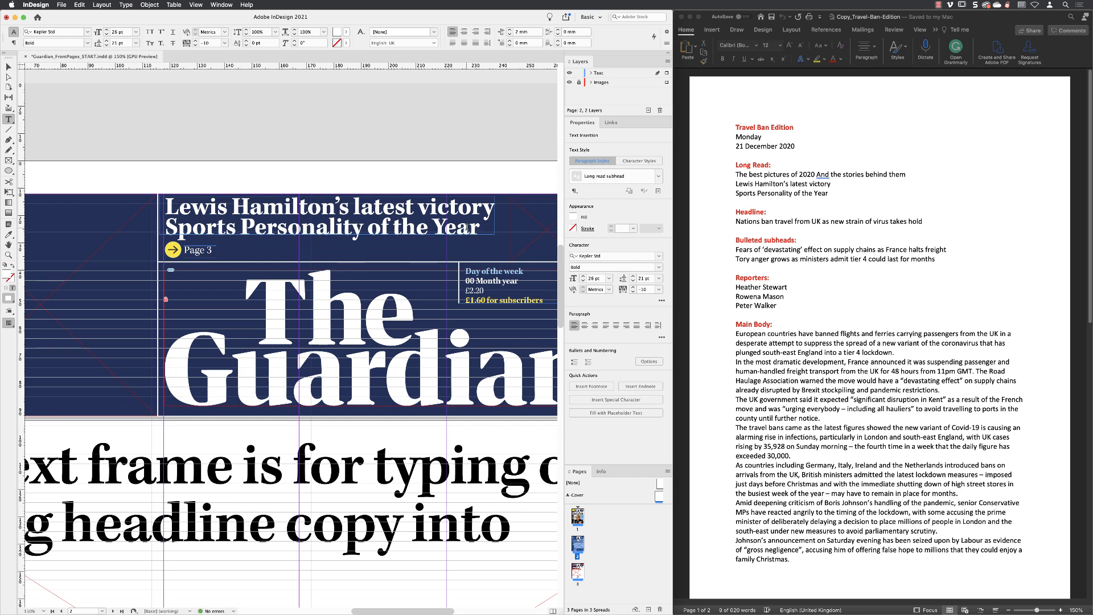
Step: Apply the Cornflower Blue character style to the line "Sports Personality of the Year"
triple_click(467, 227)
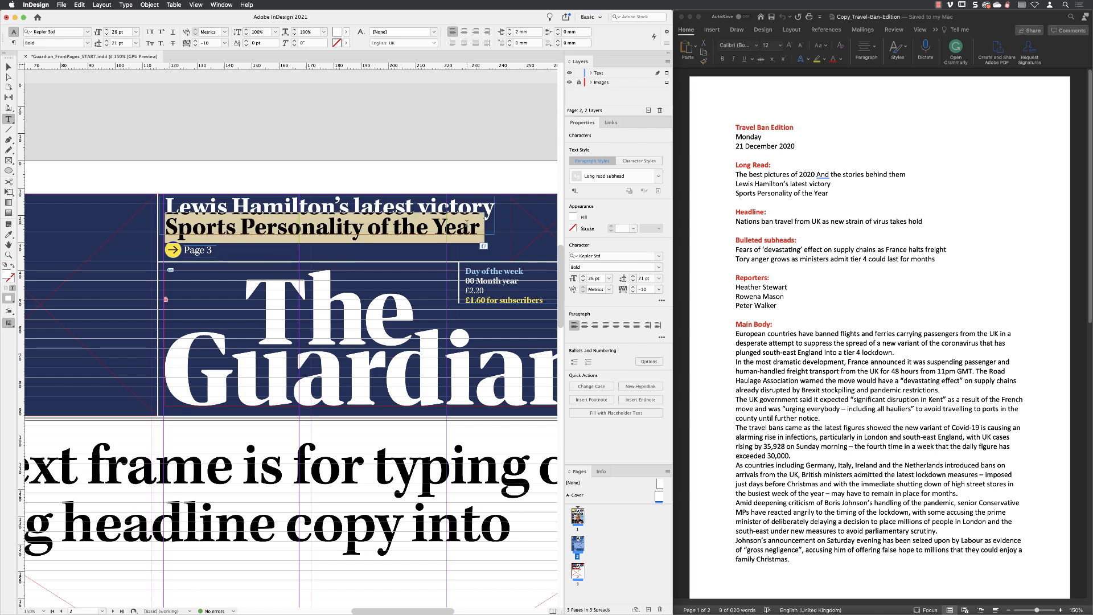
left_click(648, 162)
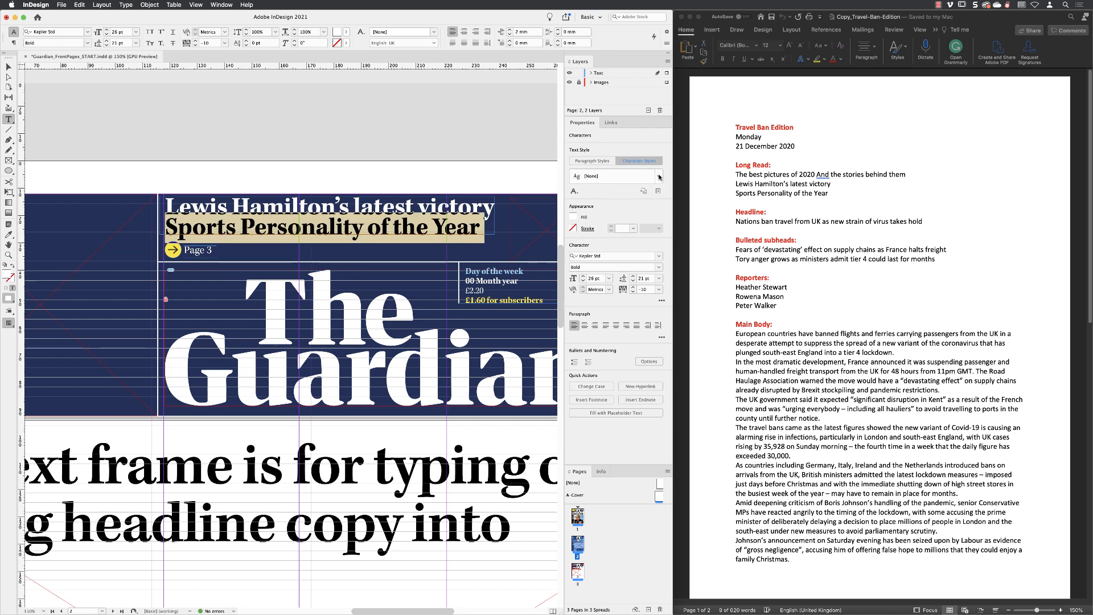
left_click(660, 177)
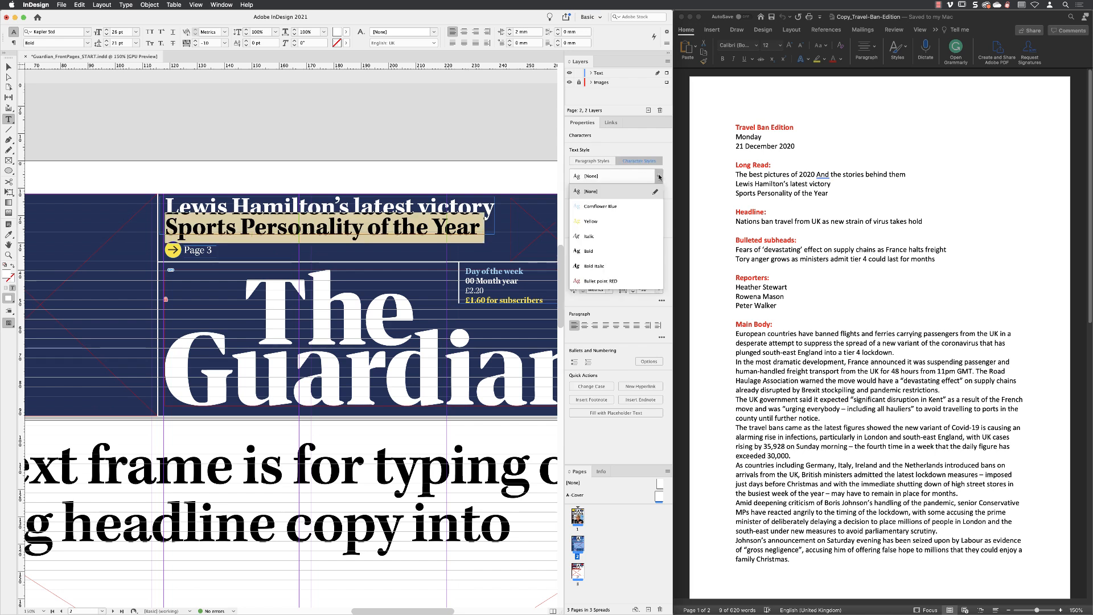
left_click(608, 208)
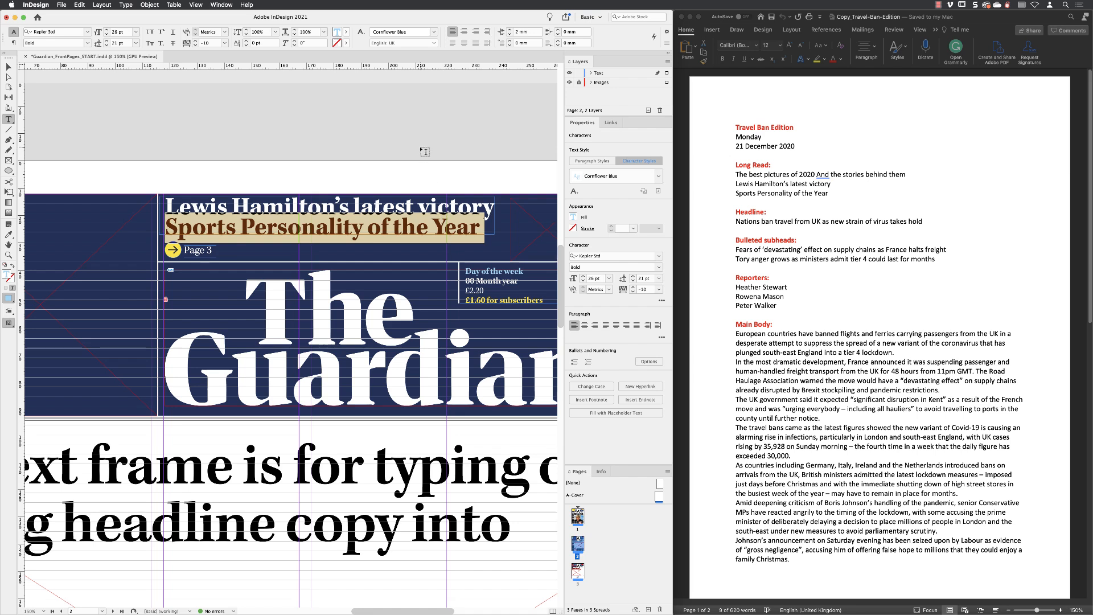
key("Escape")
left_click(435, 178)
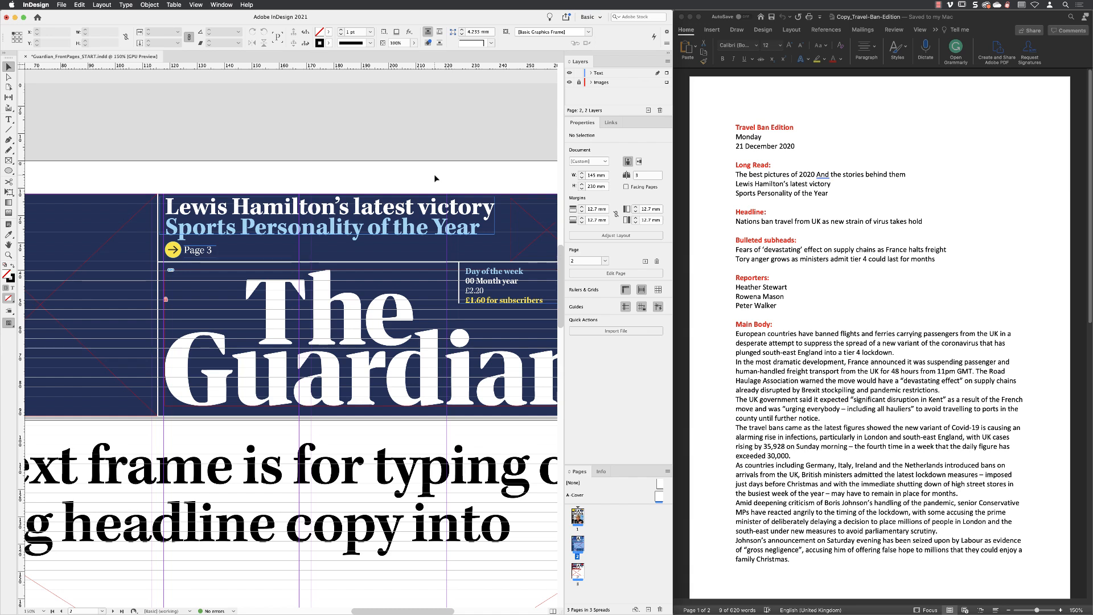
Step: Fit the front page in the InDesign window and switch to the Preview screen mode
left_click(196, 4)
left_click(216, 73)
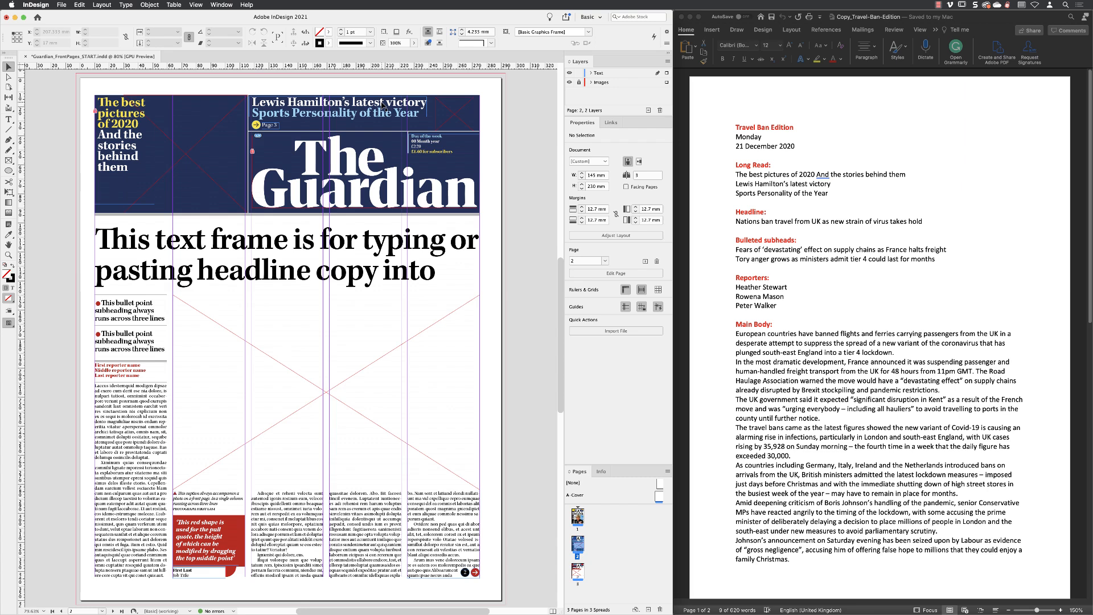
key("w")
Step: Replace the headline placeholder with "Nations ban travel from UK as new strain of virus takes hold" copied from the Word document
left_click(769, 239)
triple_click(746, 222)
right_click(746, 221)
left_click(757, 234)
double_click(282, 245)
key("super+a")
right_click(282, 244)
left_click(296, 265)
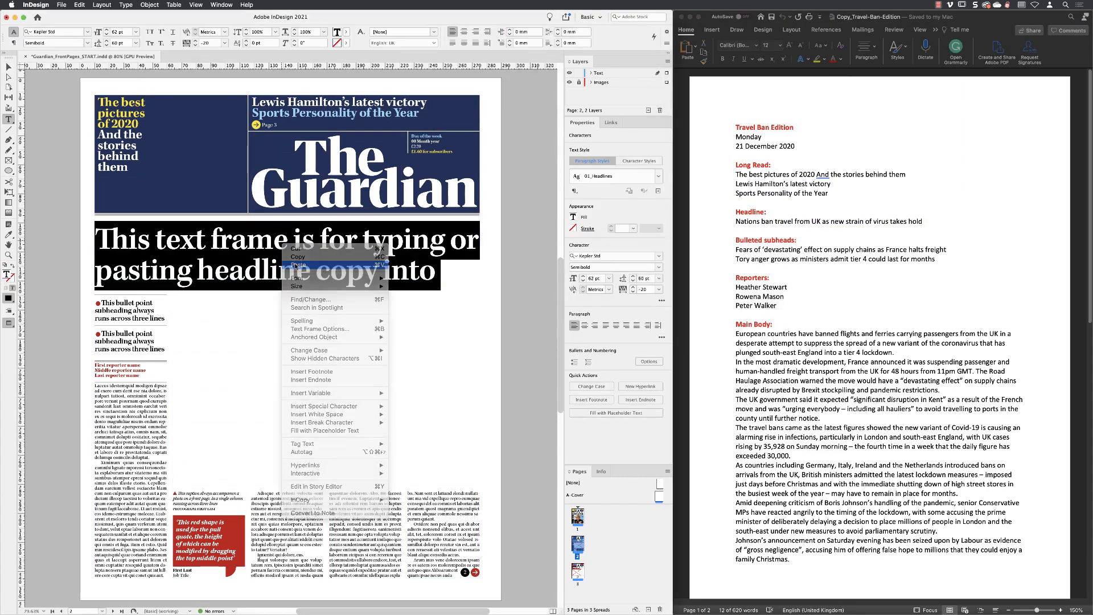
key("Escape")
Step: Replace the placeholder bullet subheadings with the two bulleted subheads on supply chains and Tory anger copied from Word
left_click(793, 317)
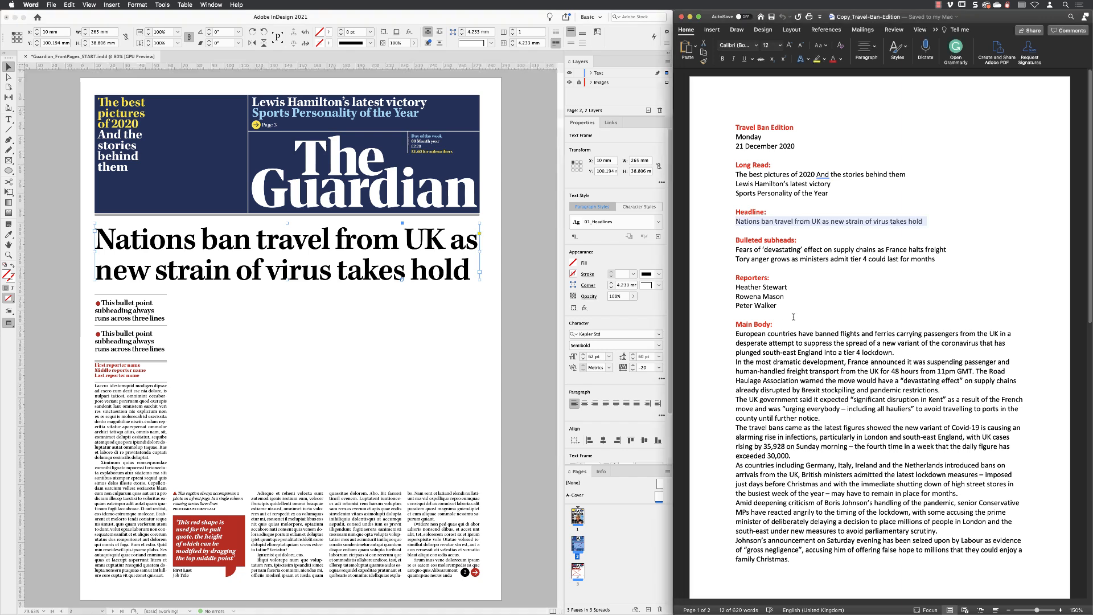
left_click_drag(736, 250, 935, 259)
right_click(930, 258)
left_click(951, 271)
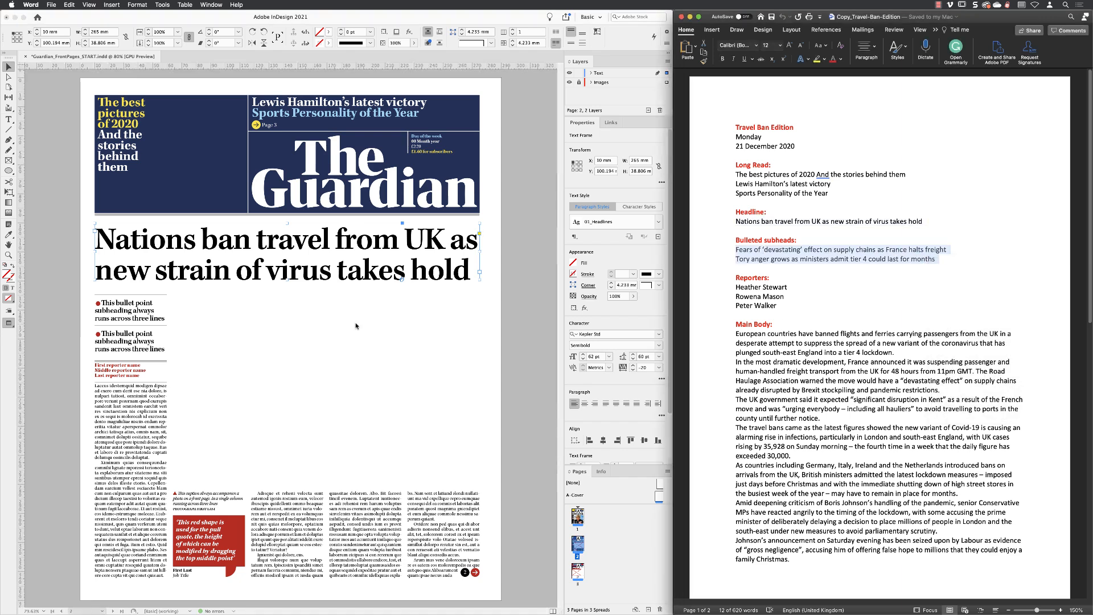
left_click(356, 326)
double_click(136, 317)
key("super+a")
right_click(128, 309)
left_click(182, 333)
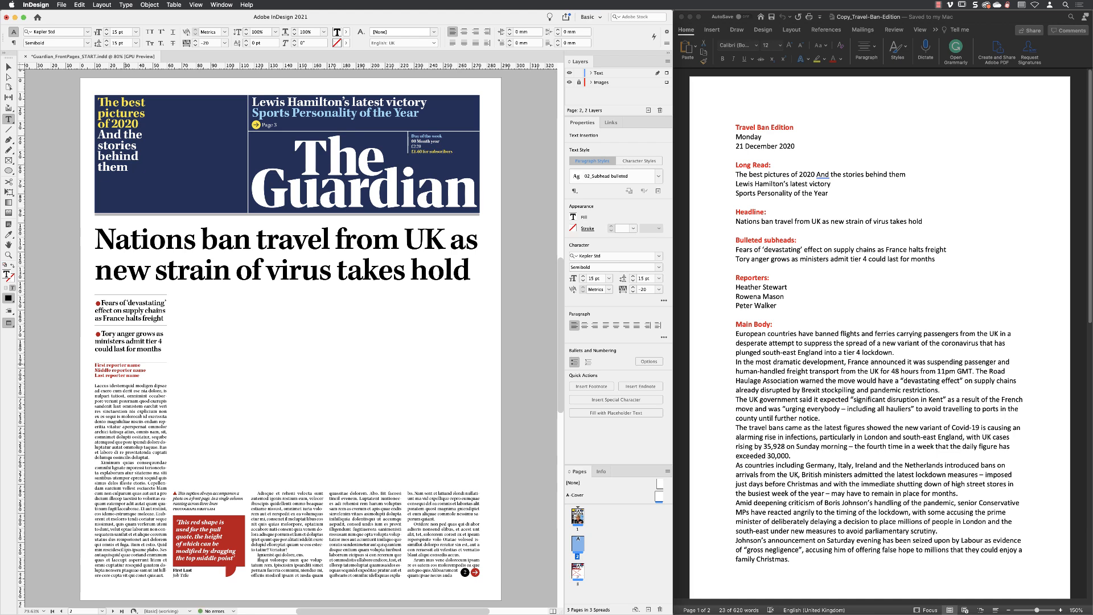
Step: Replace the "First reporter name" placeholder with the first reporter's name copied from the Word document
left_click(10, 255)
left_click_drag(84, 348, 192, 399)
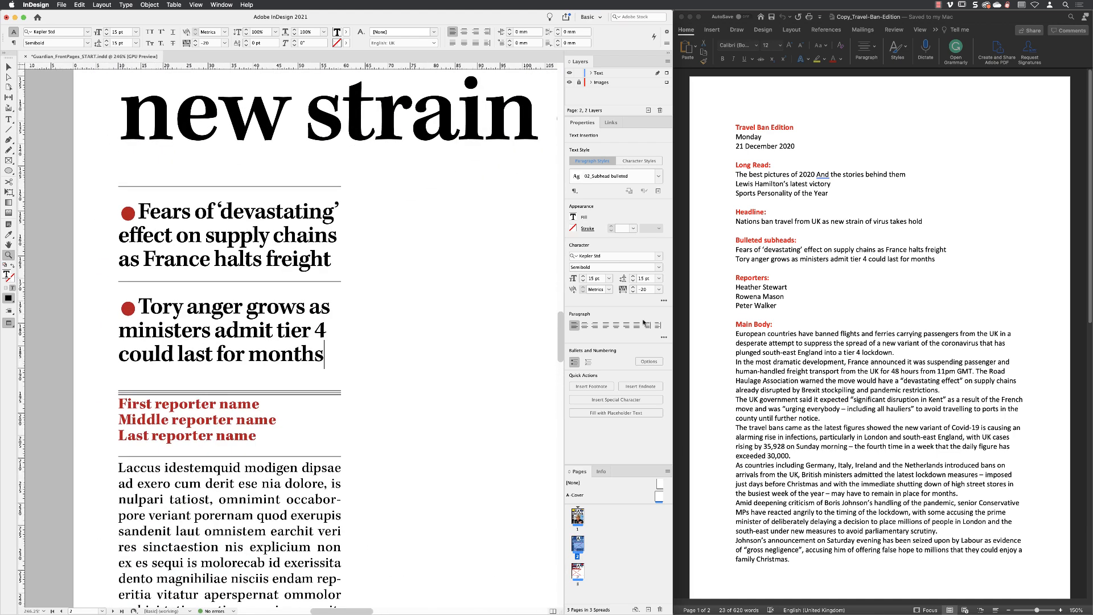
left_click(787, 288)
left_click_drag(787, 288, 740, 288)
right_click(740, 289)
left_click(753, 300)
left_click(8, 68)
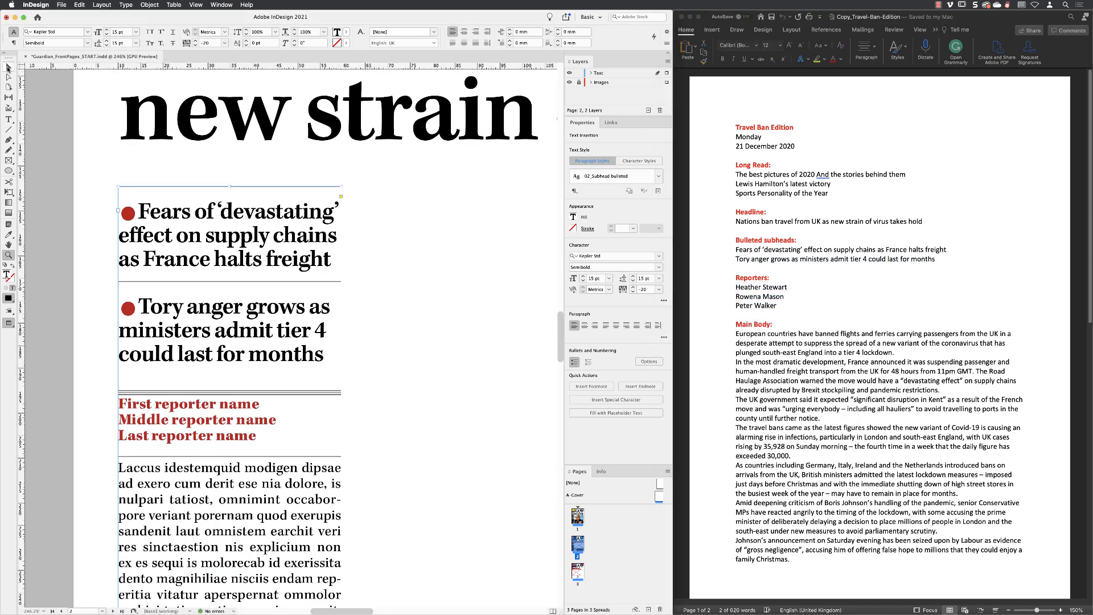
double_click(256, 402)
left_click_drag(260, 403, 132, 404)
right_click(132, 404)
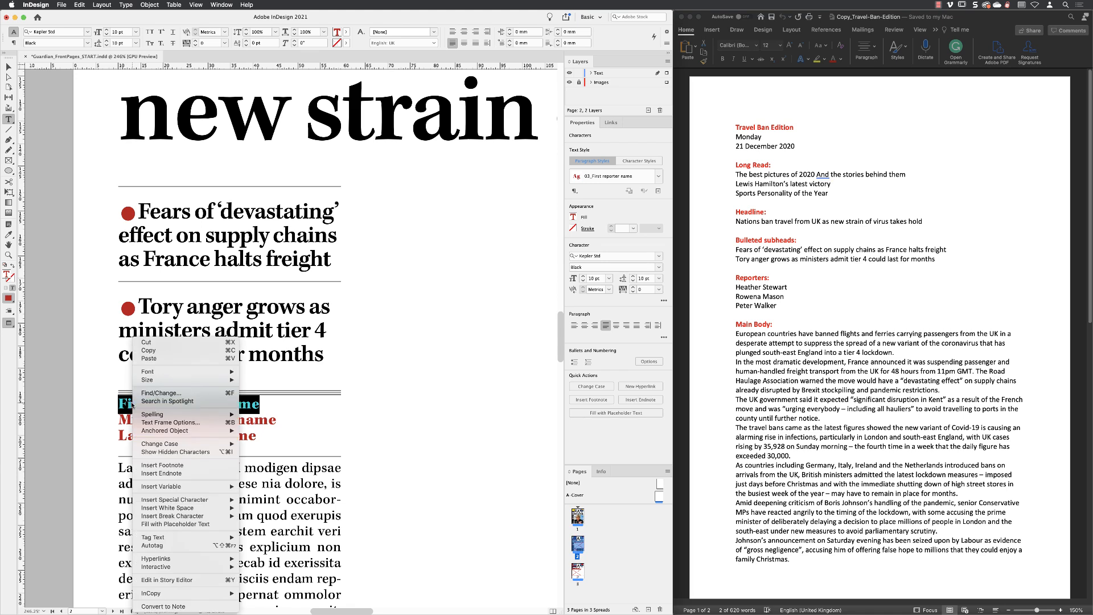
left_click(149, 358)
Step: Replace the "Middle reporter name" placeholder with the second reporter's name copied from Word, keeping the last reporter on a separate line
left_click_drag(736, 297, 788, 296)
right_click(778, 297)
left_click(792, 306)
left_click(120, 420)
left_click_drag(119, 420, 277, 420)
right_click(182, 420)
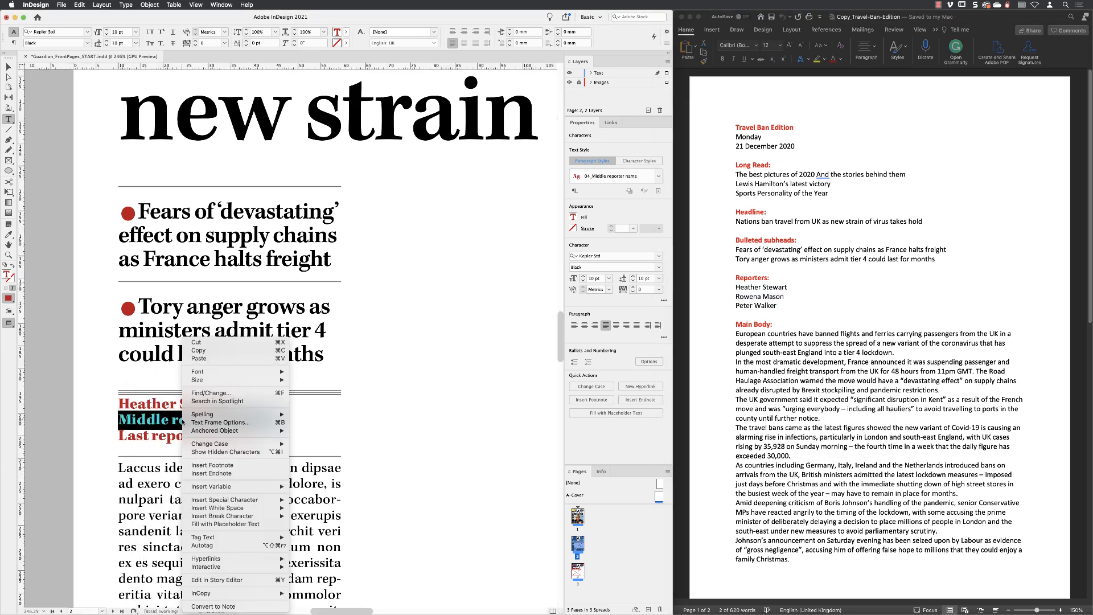
left_click(205, 359)
key("Return")
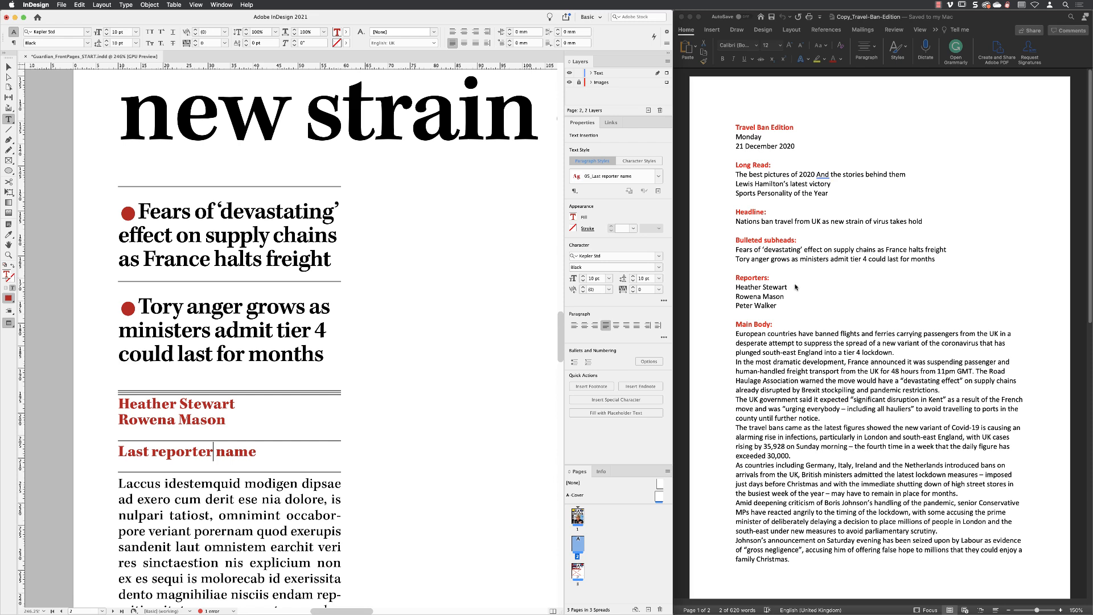
Step: Replace the "Last reporter name" placeholder with the third reporter's name copied from the Word document
left_click(776, 306)
left_click_drag(776, 306, 737, 306)
right_click(741, 303)
left_click(753, 316)
left_click(258, 452)
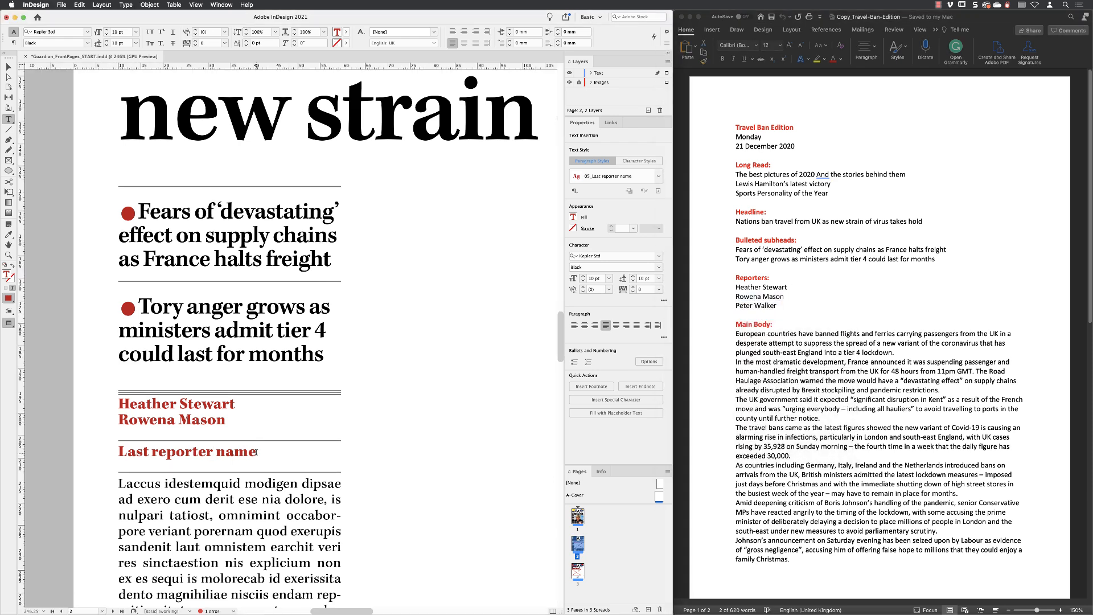
left_click_drag(258, 452, 120, 450)
right_click(153, 451)
left_click(183, 349)
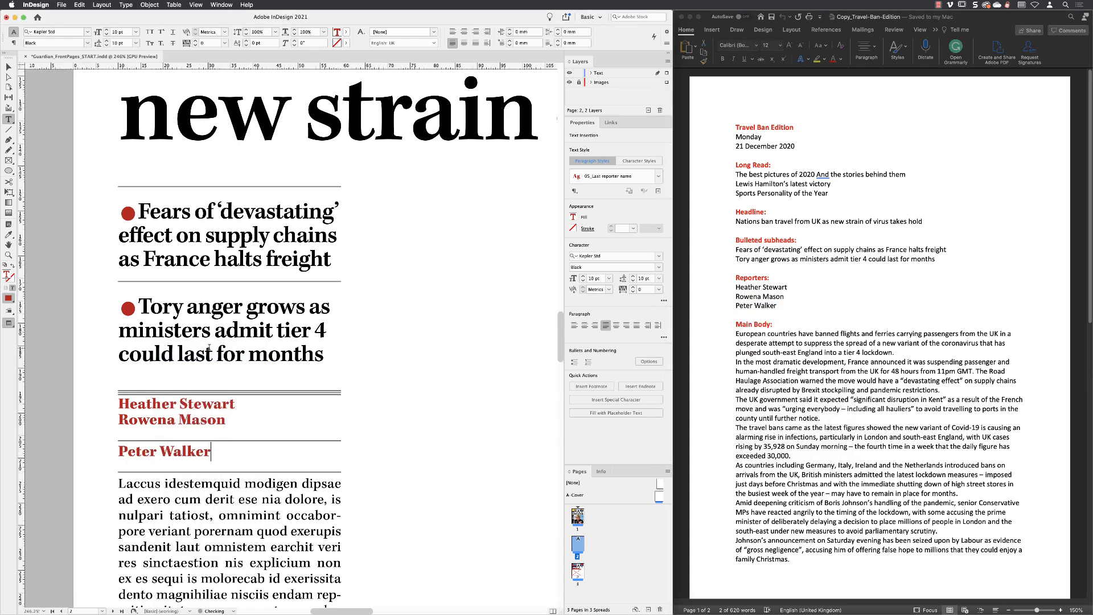
Step: Apply the 04_Middle reporter name paragraph style to the second reporter's name, then deselect the text
left_click_drag(217, 420, 138, 420)
left_click(659, 176)
left_click(611, 266)
left_click(182, 435)
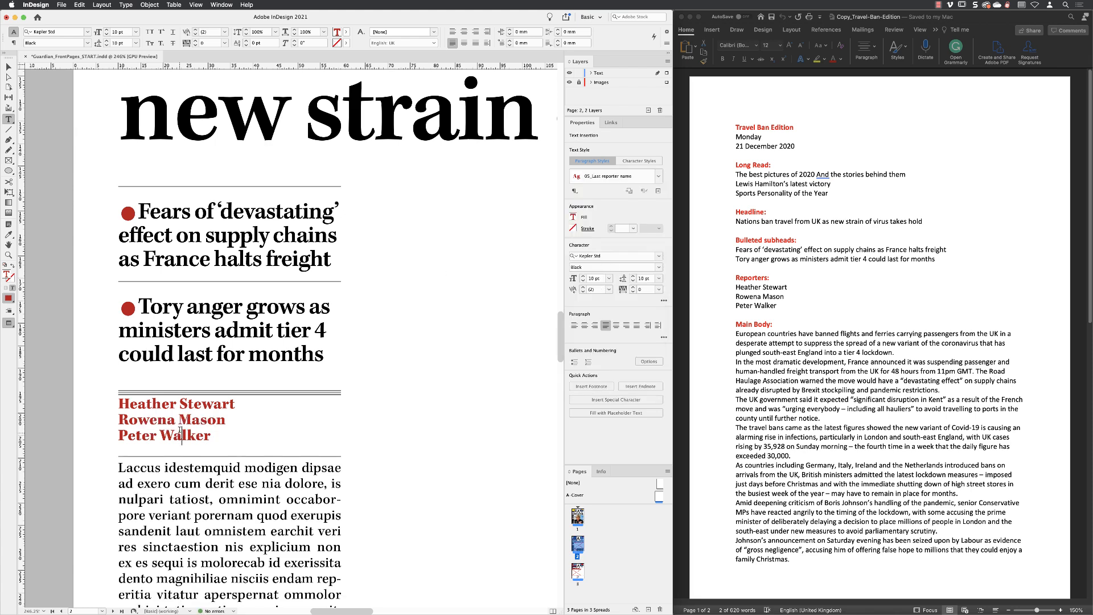
left_click(10, 69)
left_click(72, 296)
Step: Replace the placeholder body text across all columns with the full Main Body copy from the Word document
left_click(9, 255)
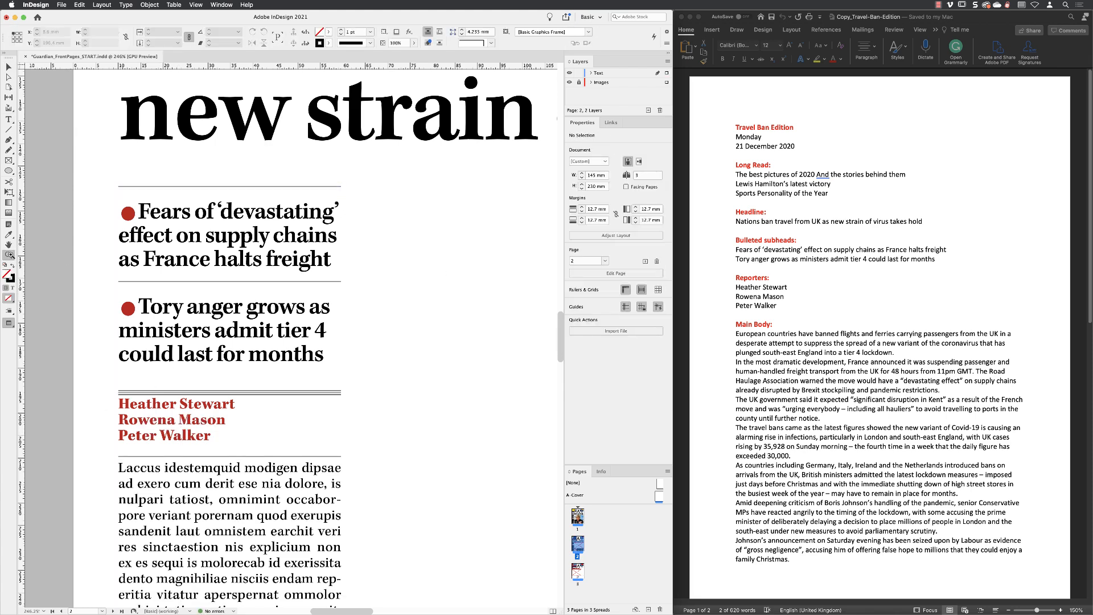
left_click(401, 391, "alt")
left_click(402, 391, "alt")
left_click(402, 390, "alt")
key("v")
double_click(42, 255)
left_click(736, 334)
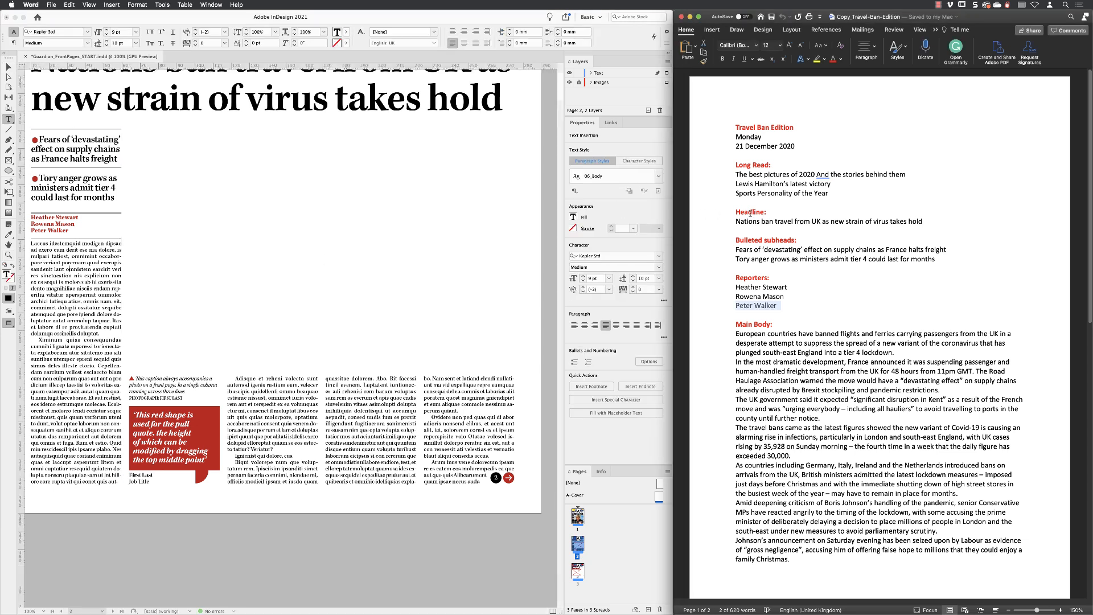
left_click_drag(735, 334, 883, 446)
right_click(893, 449)
left_click(911, 458)
left_click(166, 56)
left_click_drag(33, 244, 486, 485)
right_click(462, 347)
left_click(476, 366)
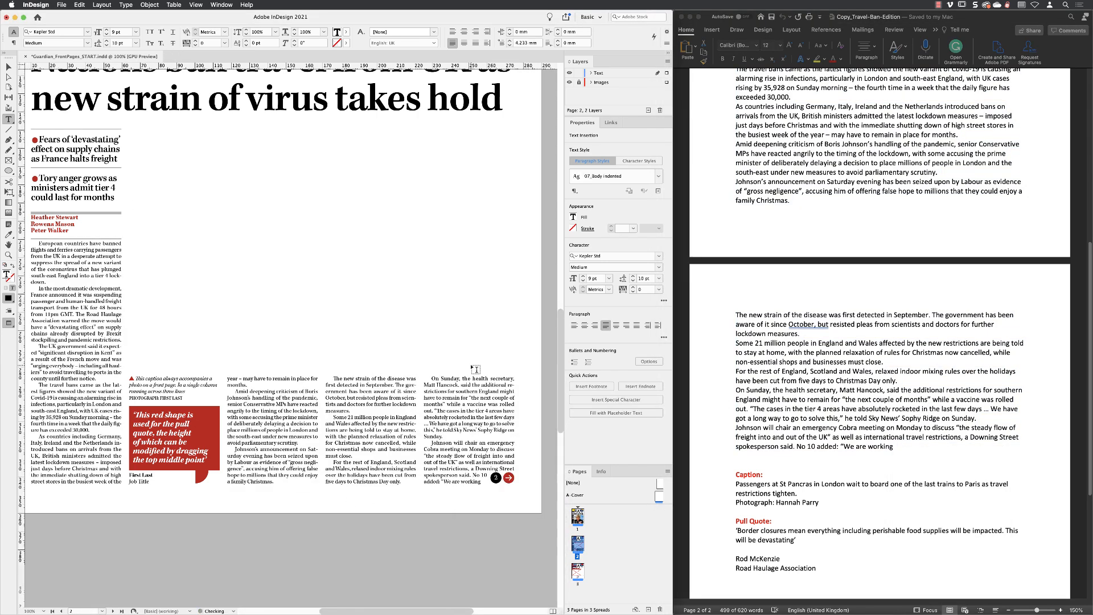
Step: Apply the 06_Body paragraph style to the opening paragraph of the article and deselect the frame
left_click_drag(31, 250, 59, 257)
left_click(659, 176)
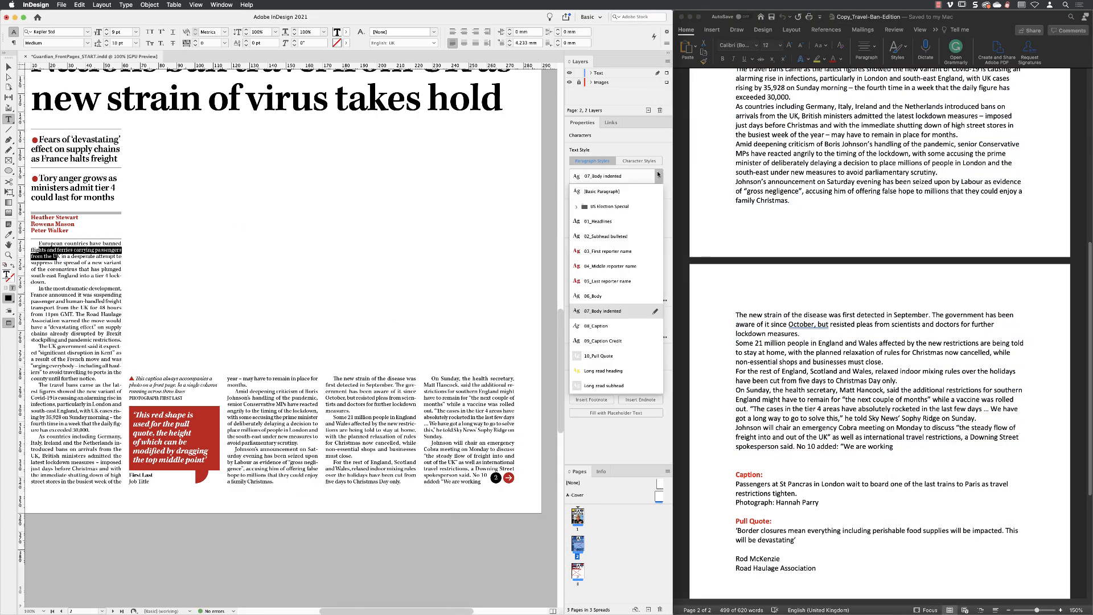
left_click(609, 296)
key("Escape")
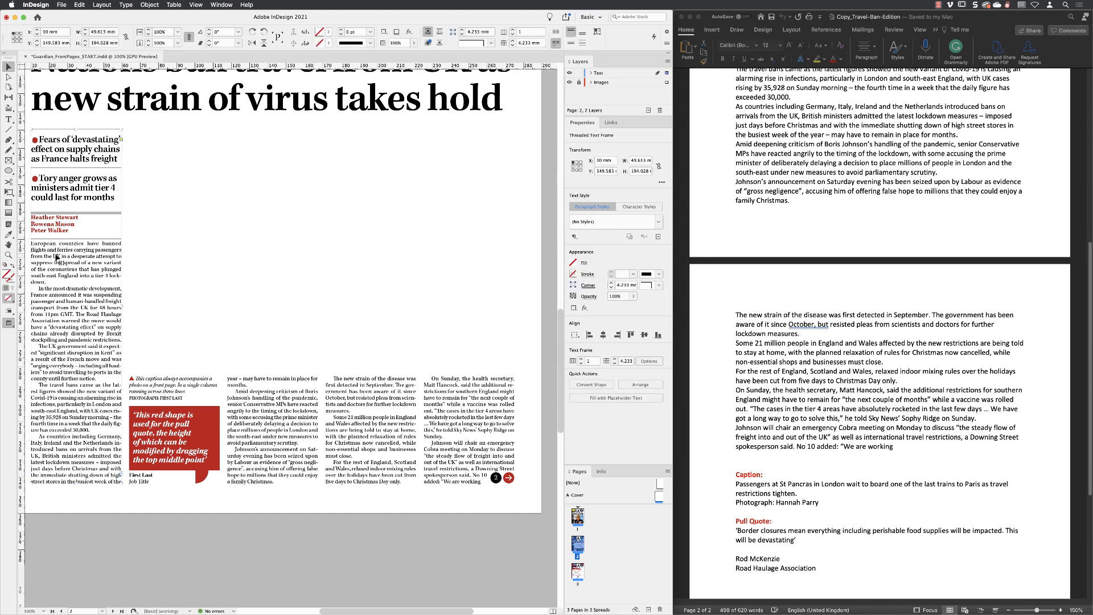
left_click(217, 519)
Step: Replace the placeholder photo caption and credit with the St Pancras caption and photograph credit copied from Word
left_click_drag(217, 517, 368, 513)
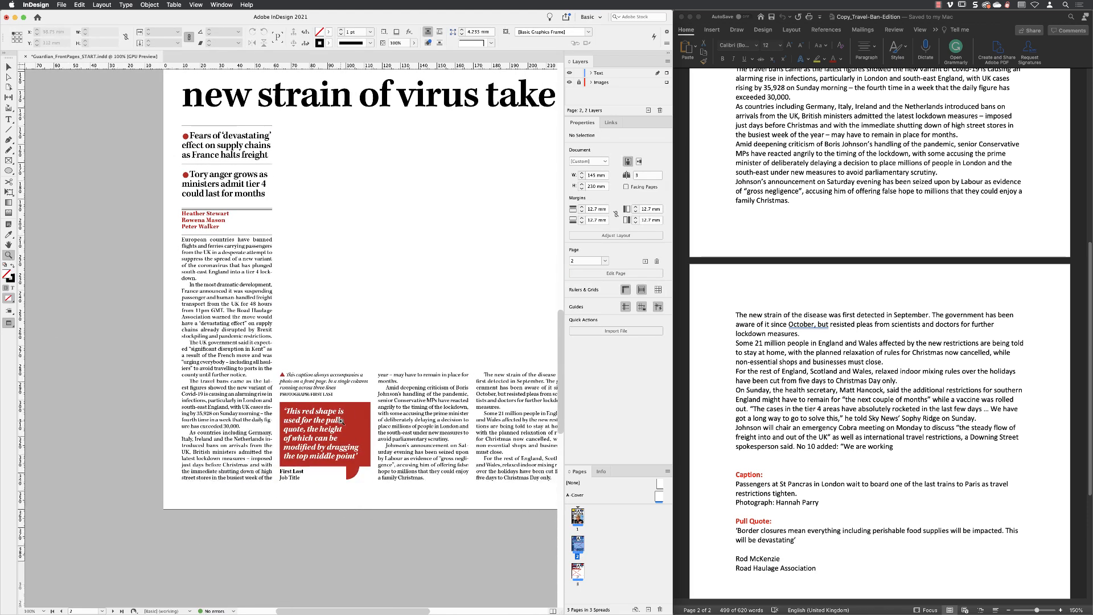
left_click(340, 421)
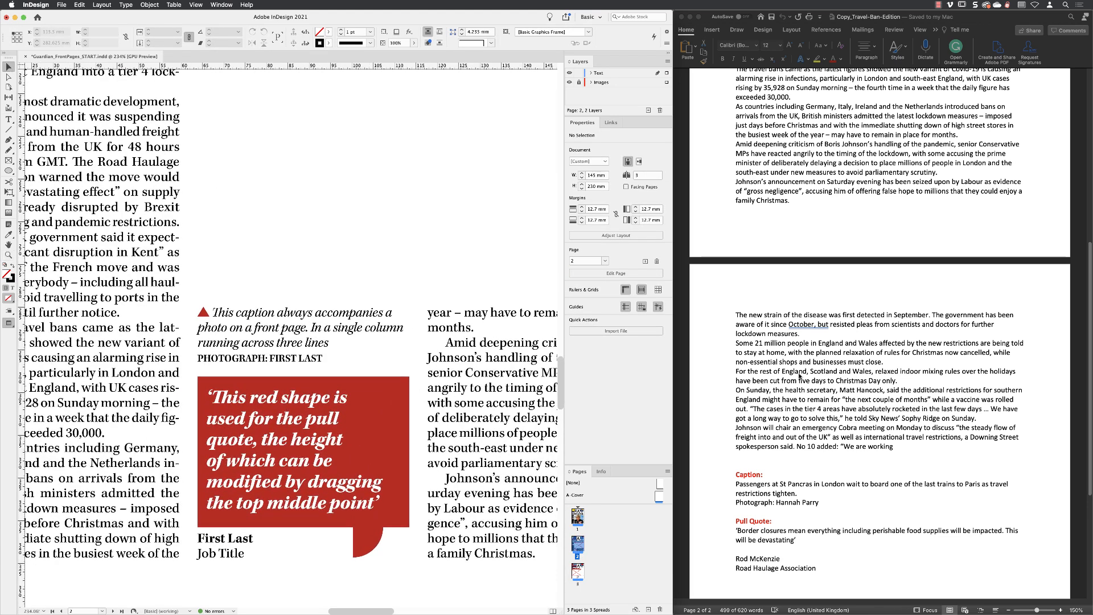
scroll(800, 376, "down", 3)
left_click_drag(736, 409, 819, 428)
right_click(778, 418)
left_click(788, 433)
left_click(281, 327)
double_click(280, 326)
left_click_drag(324, 360, 210, 314)
right_click(257, 316)
left_click(279, 339)
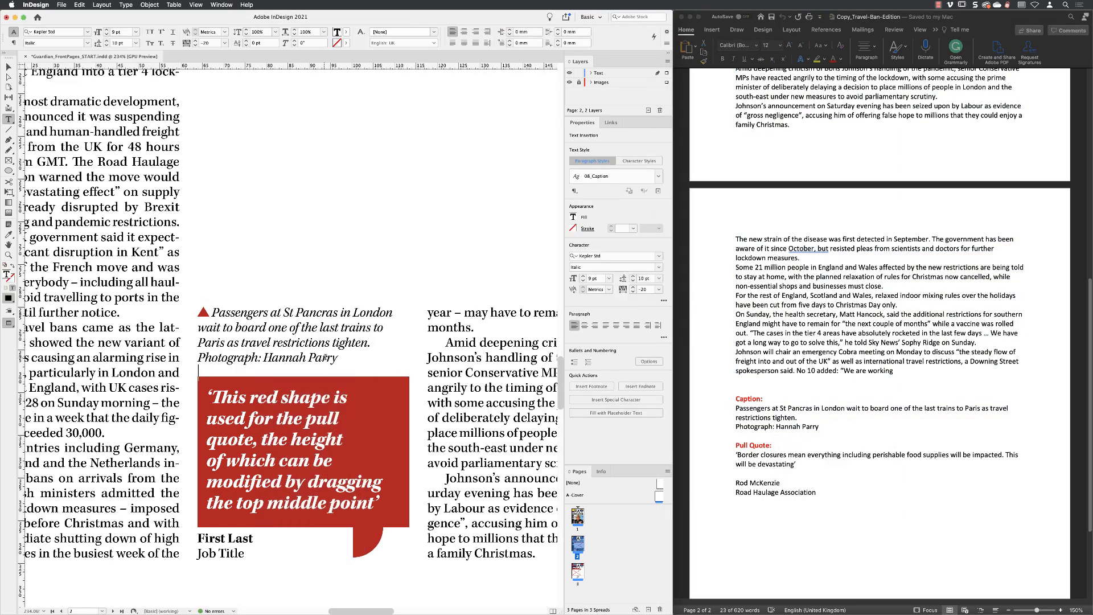
Step: Apply the 09_Caption Credit paragraph style to the photograph credit line below the caption
left_click_drag(324, 358, 264, 358)
left_click(642, 183)
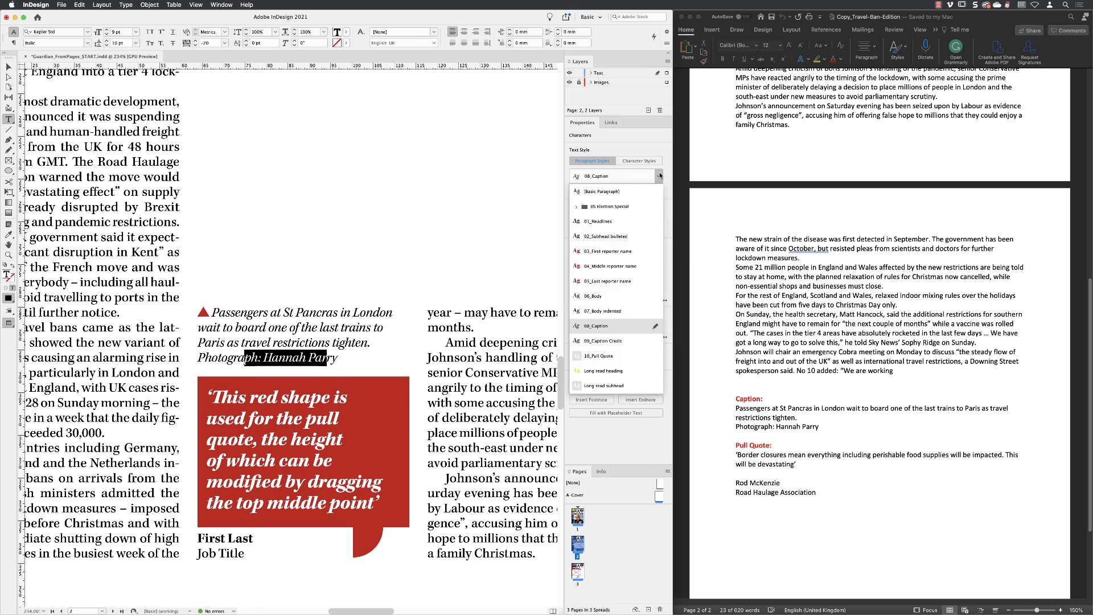
left_click(607, 337)
left_click(324, 357)
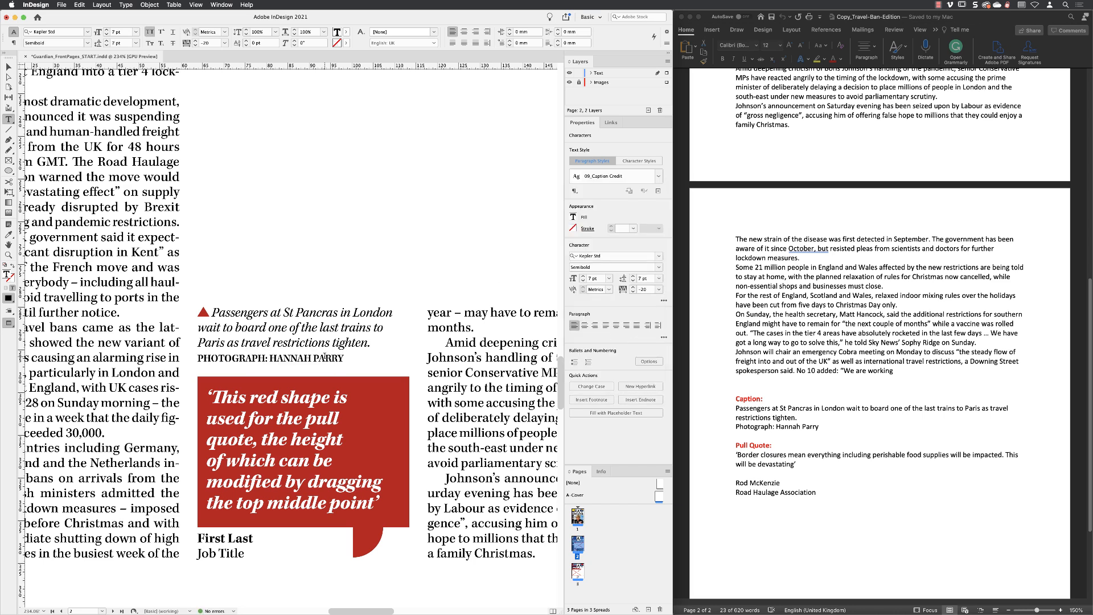
Step: Replace the placeholder text in the red pull quote shape with the border closures quote copied from Word
left_click(775, 481)
triple_click(746, 459)
right_click(757, 459)
left_click(768, 461)
left_click(328, 481)
triple_click(328, 481)
right_click(328, 481)
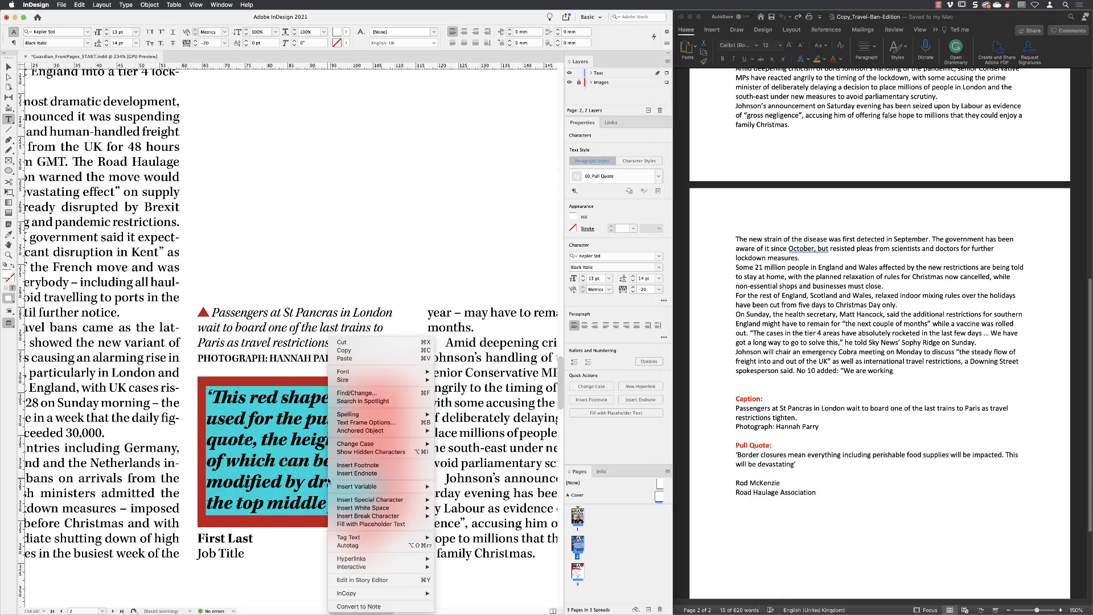
left_click(344, 358)
Step: Replace the "First Last" and "Job Title" placeholders under the pull quote with the speaker's name and Road Haulage Association from Word
left_click(825, 494)
left_click_drag(825, 493, 736, 484)
right_click(740, 484)
left_click(753, 478)
left_click(260, 554)
left_click_drag(249, 554, 198, 538)
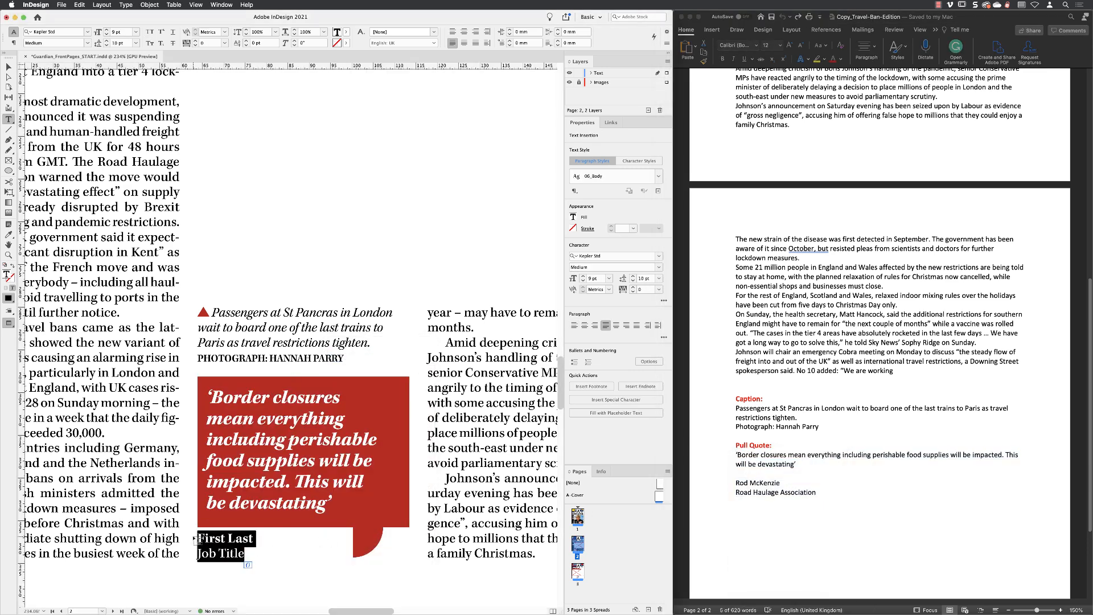
right_click(201, 539)
left_click(228, 359)
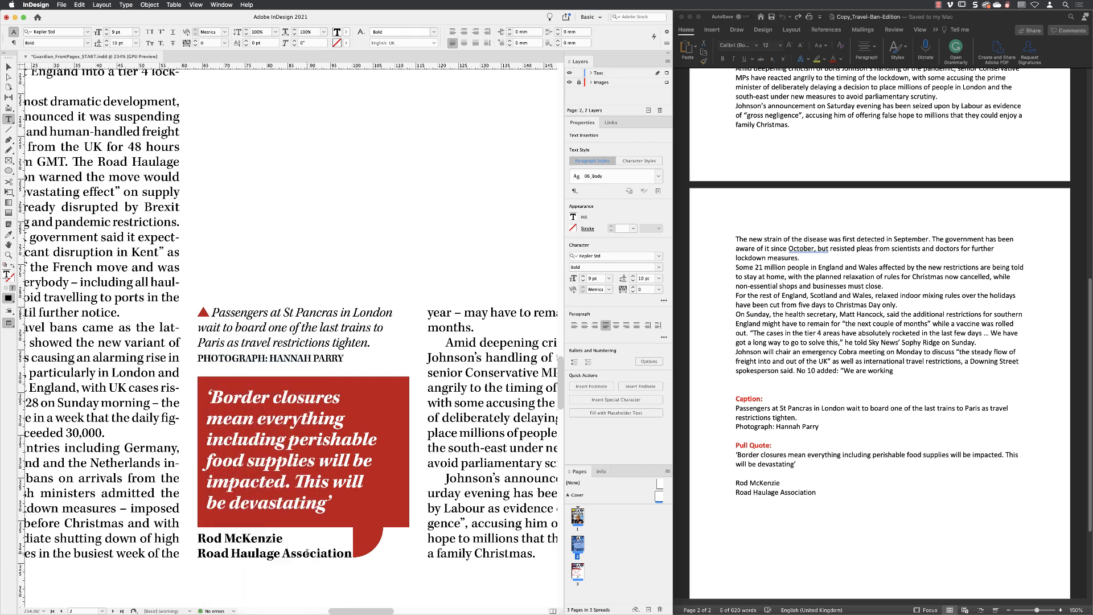
Step: Apply the italic character style to the "Road Haulage Association" line, deselect it, and fit the whole page in view
triple_click(307, 552)
left_click(639, 160)
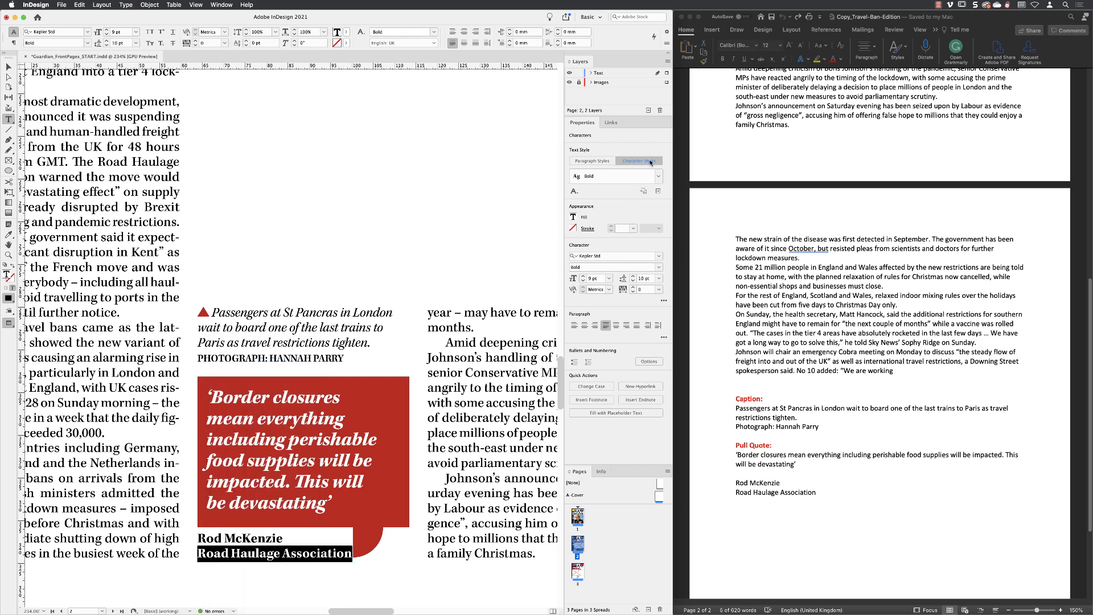
left_click(659, 176)
left_click(592, 236)
key("Escape")
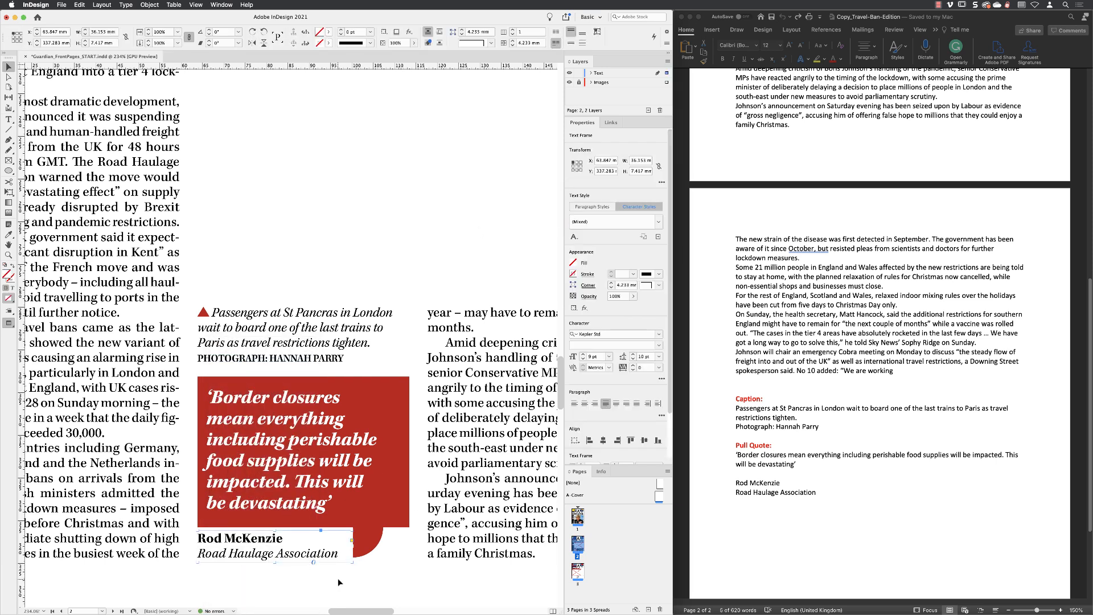
left_click(338, 581)
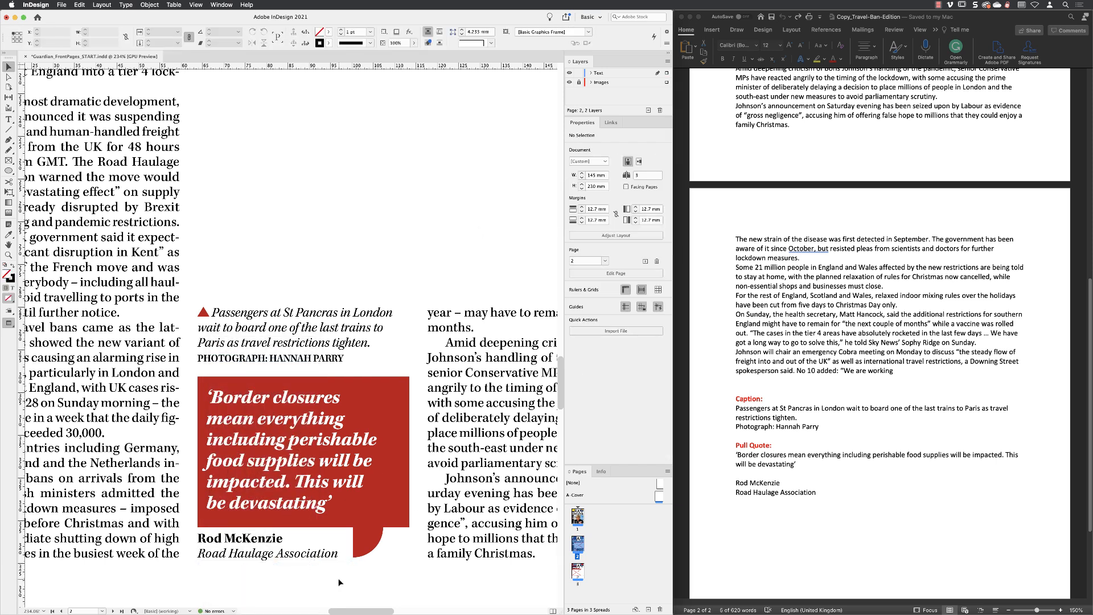
left_click(206, 7)
left_click(216, 77)
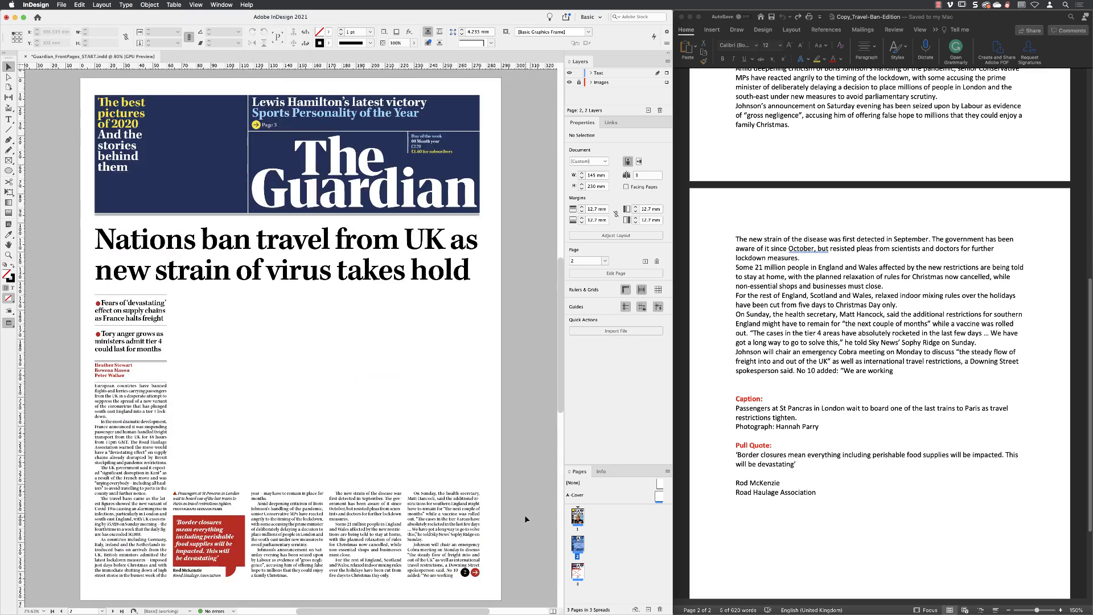